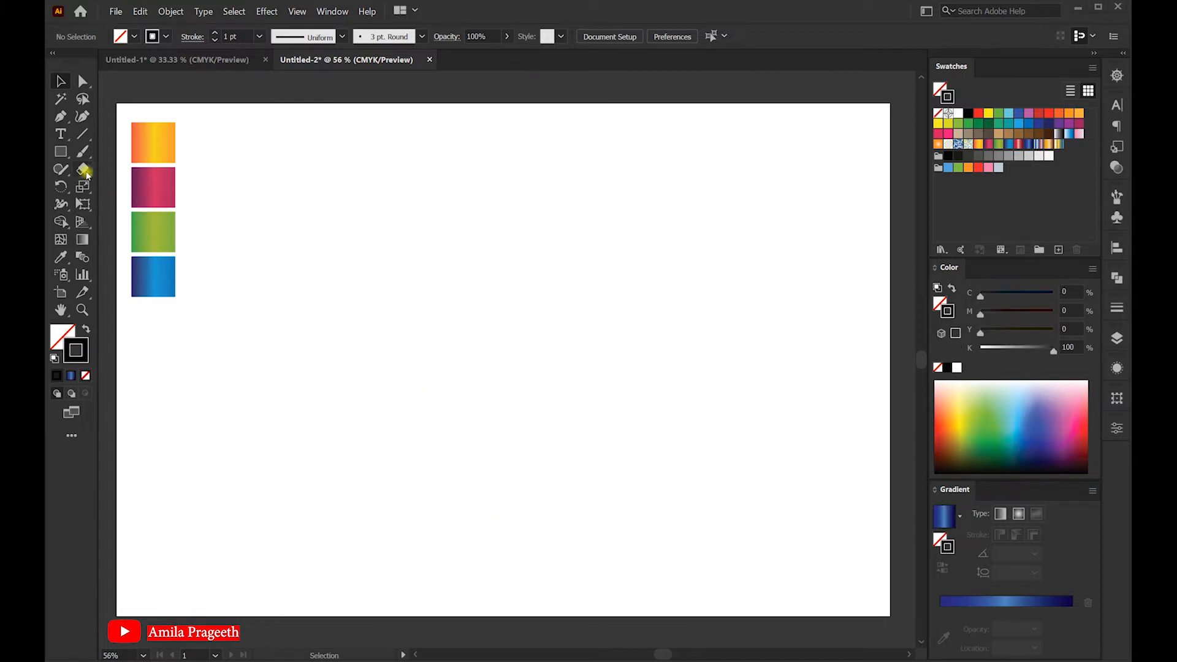
Draw a circle 850 px wide and 850 px high with the Ellipse tool.
click(61, 152)
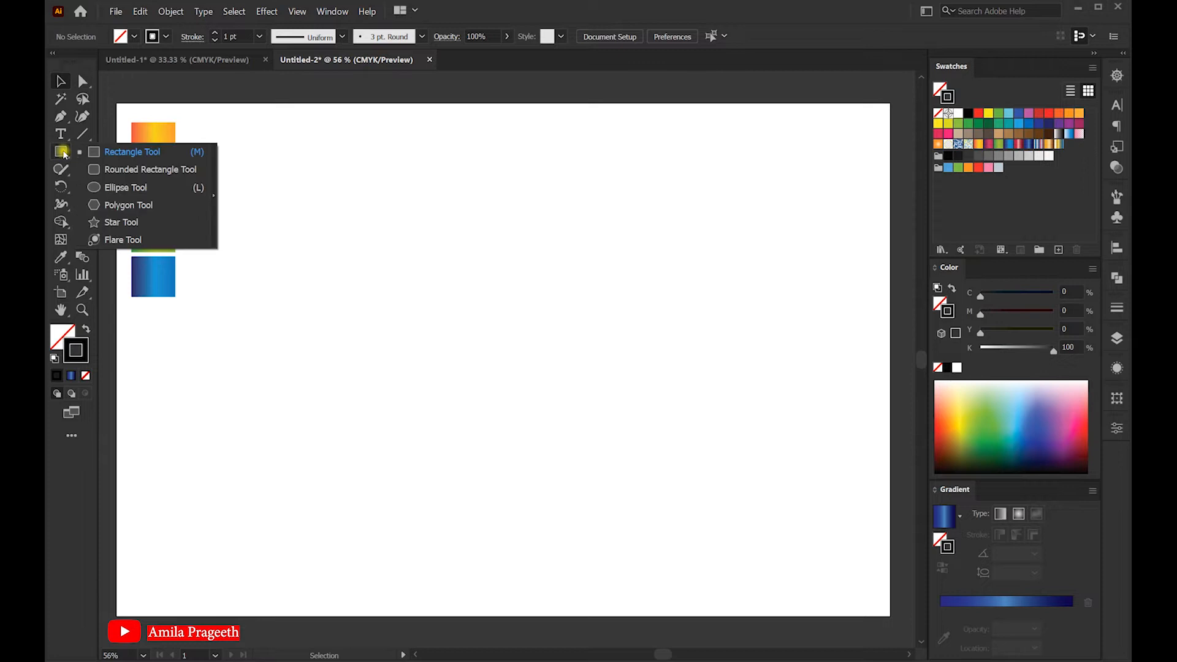
click(133, 188)
click(516, 295)
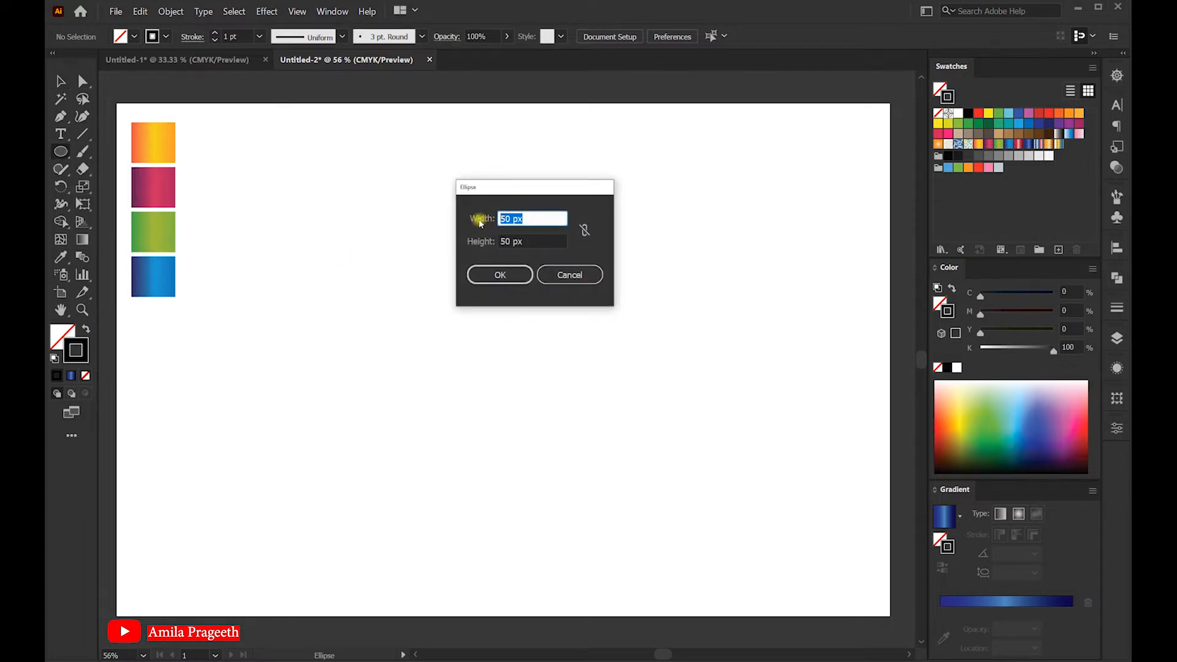
text(850)
click(536, 241)
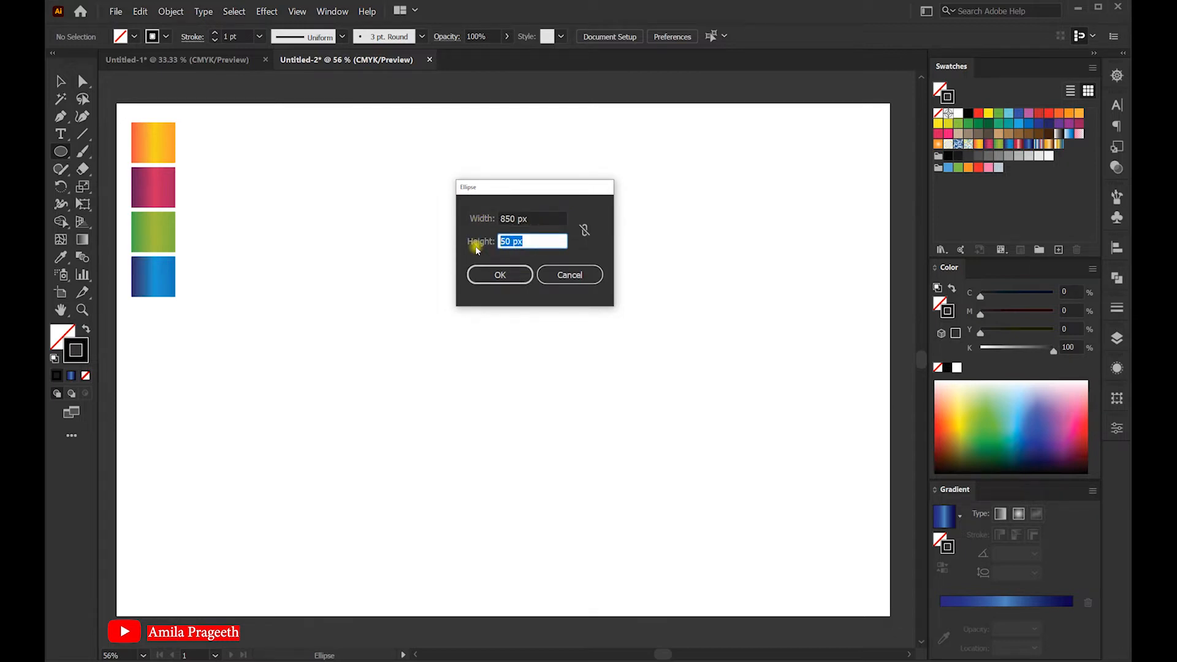
text(850)
click(491, 268)
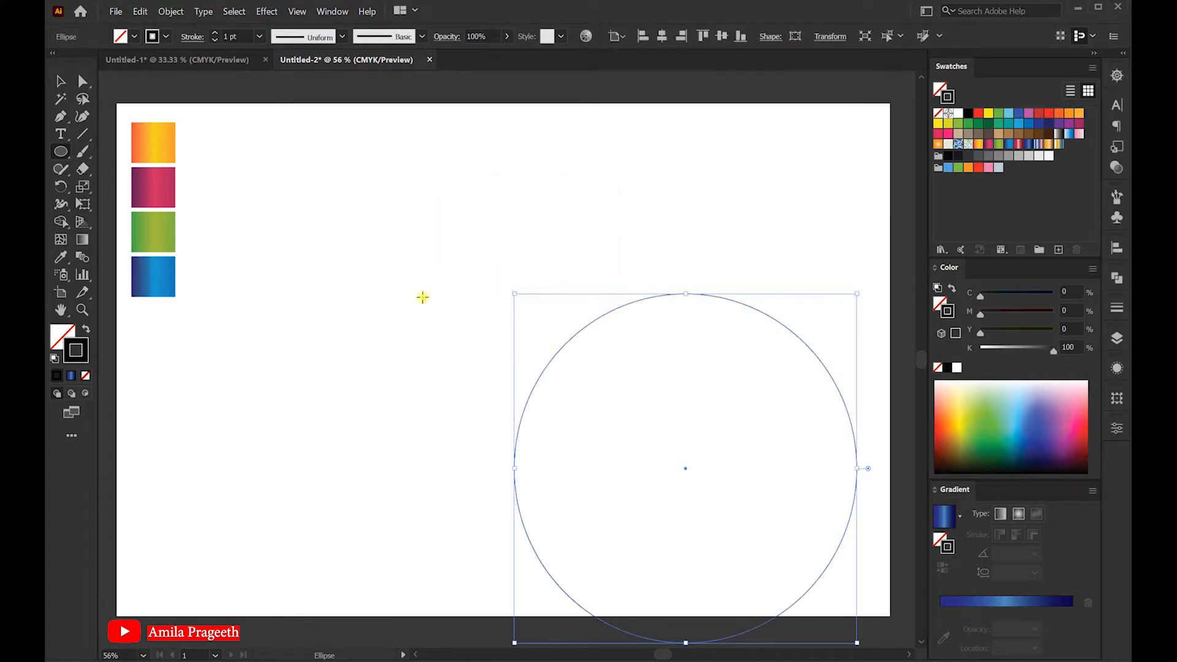
Center the circle horizontally and vertically on the artboard and set its stroke weight to 8 pt.
click(61, 81)
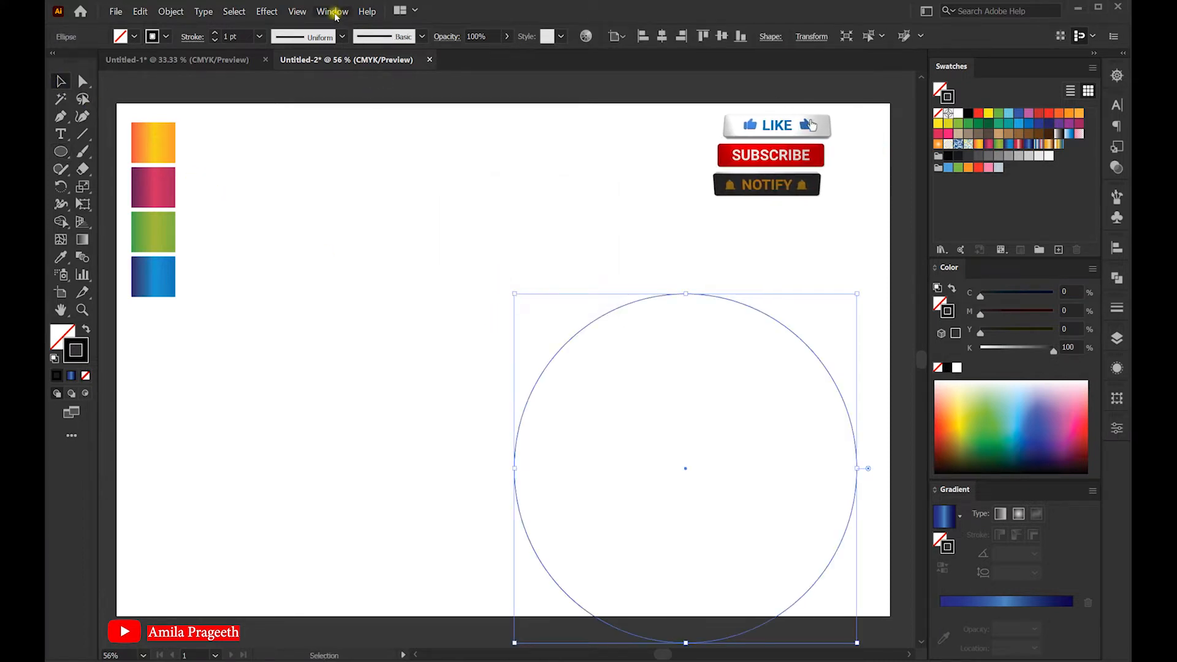
click(345, 15)
click(344, 124)
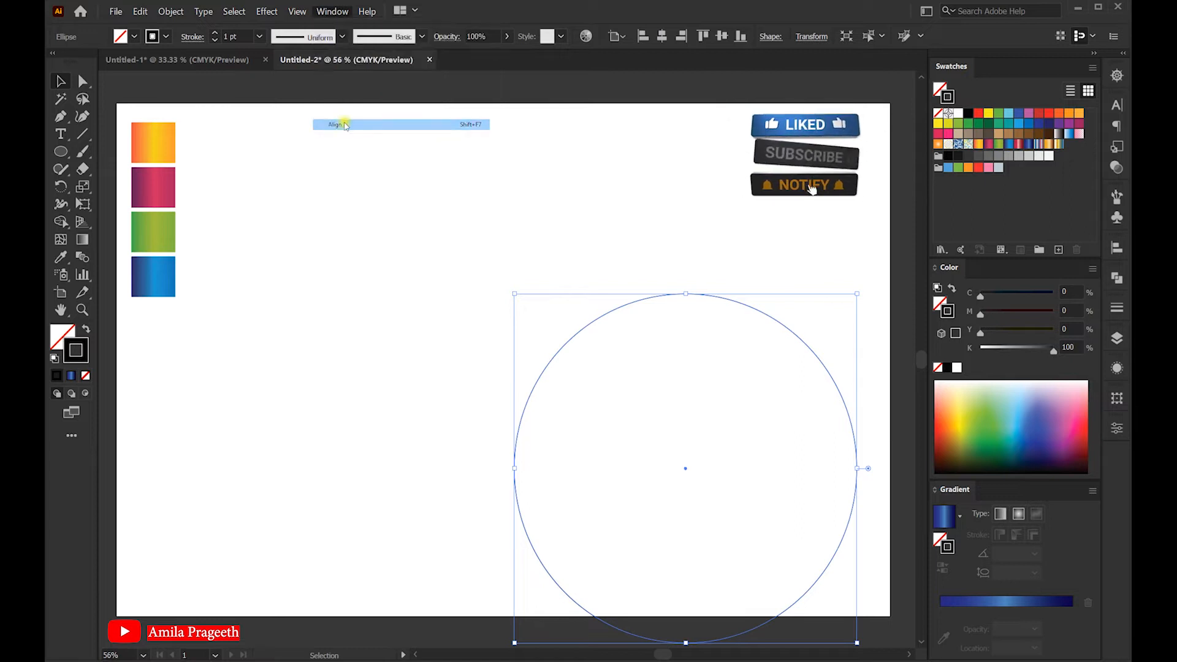
click(974, 280)
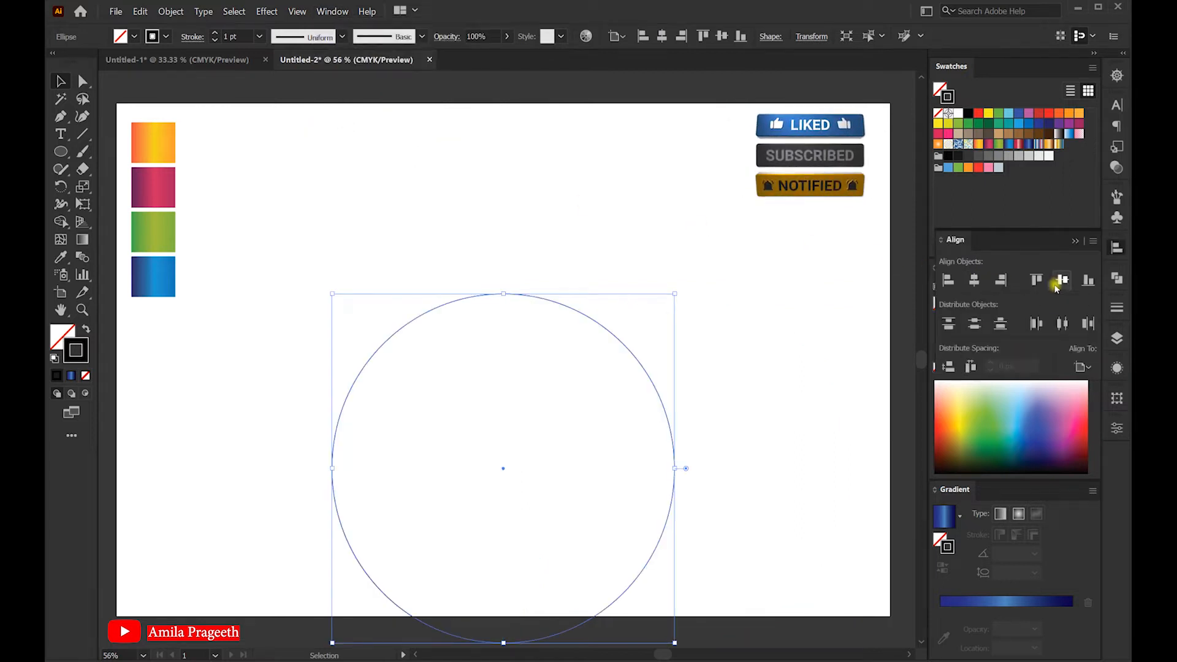
click(1061, 281)
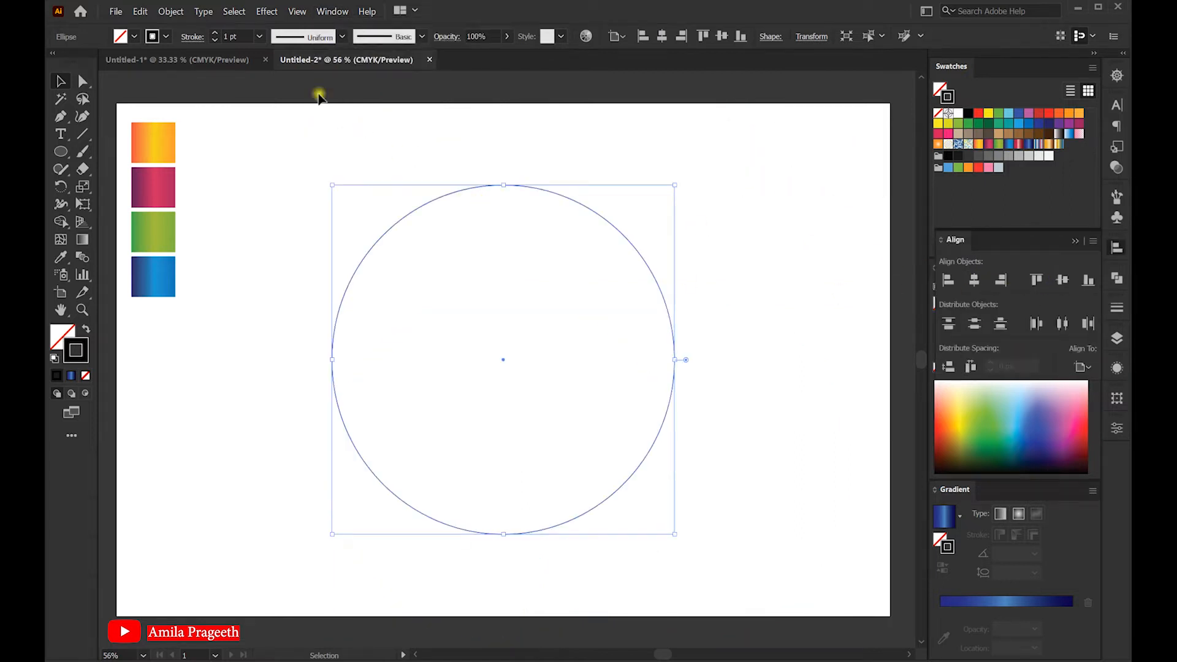
click(260, 37)
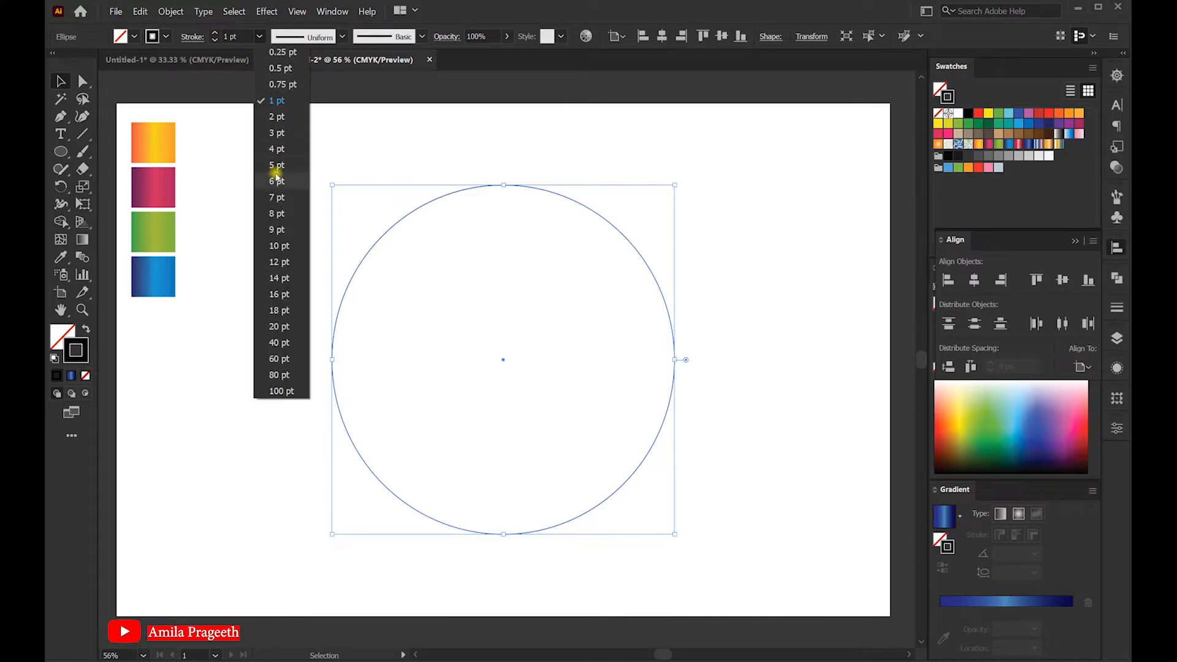
click(277, 214)
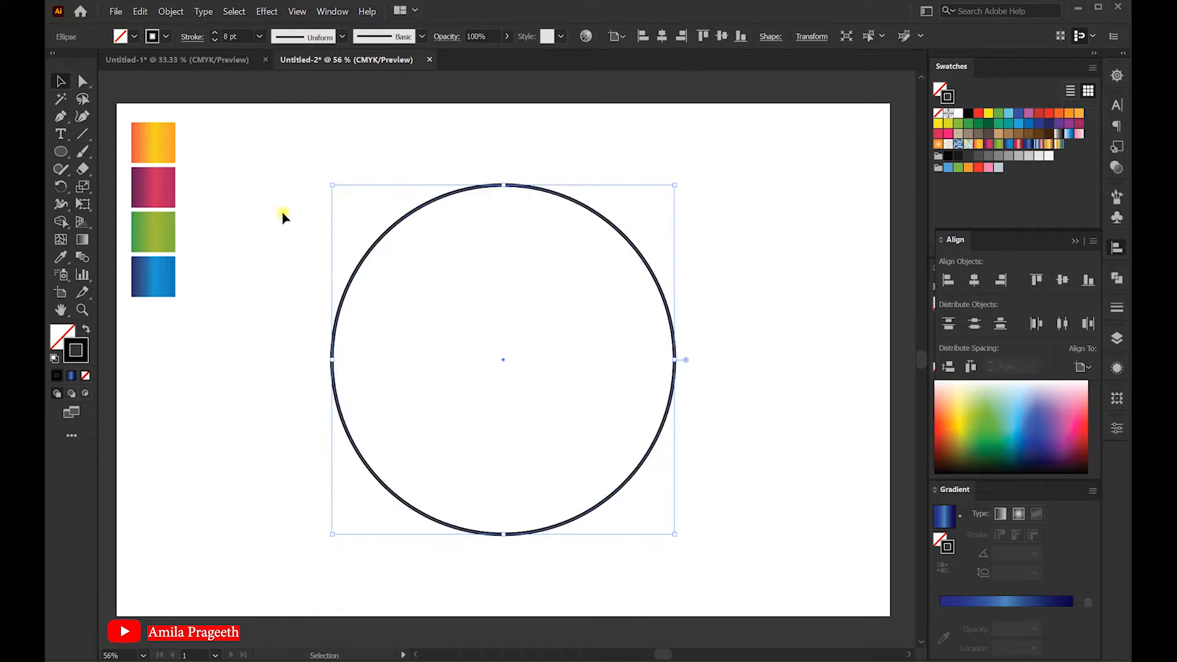
Draw a second circle 540 px wide and 540 px high with the Ellipse tool.
click(61, 151)
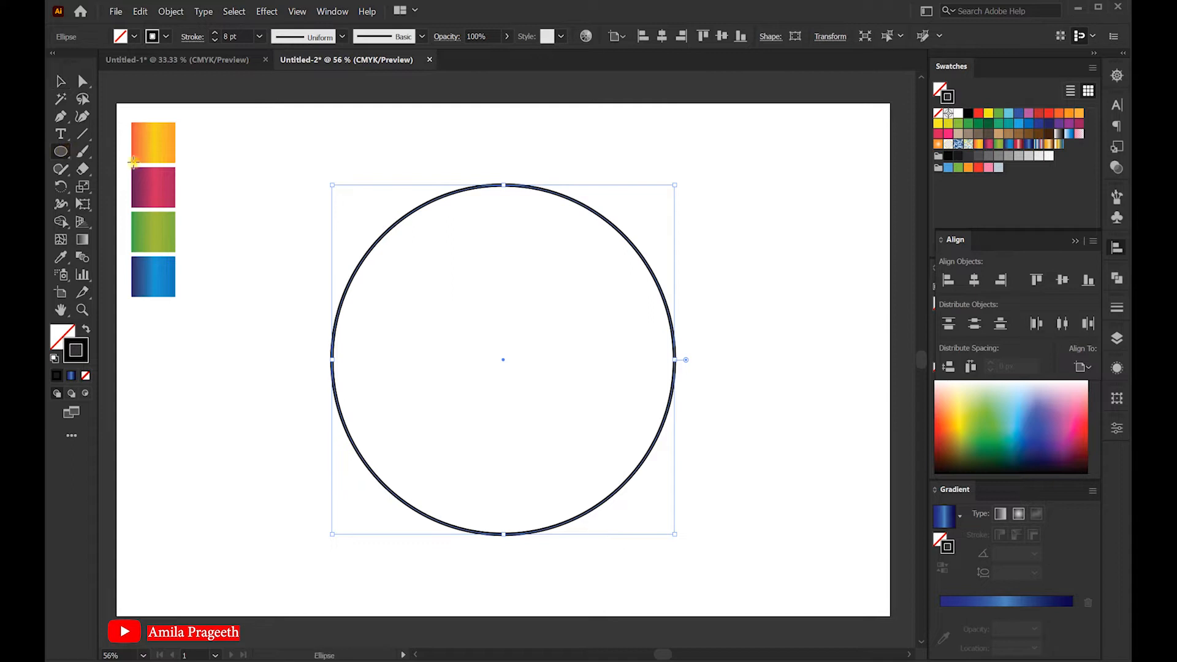
click(345, 151)
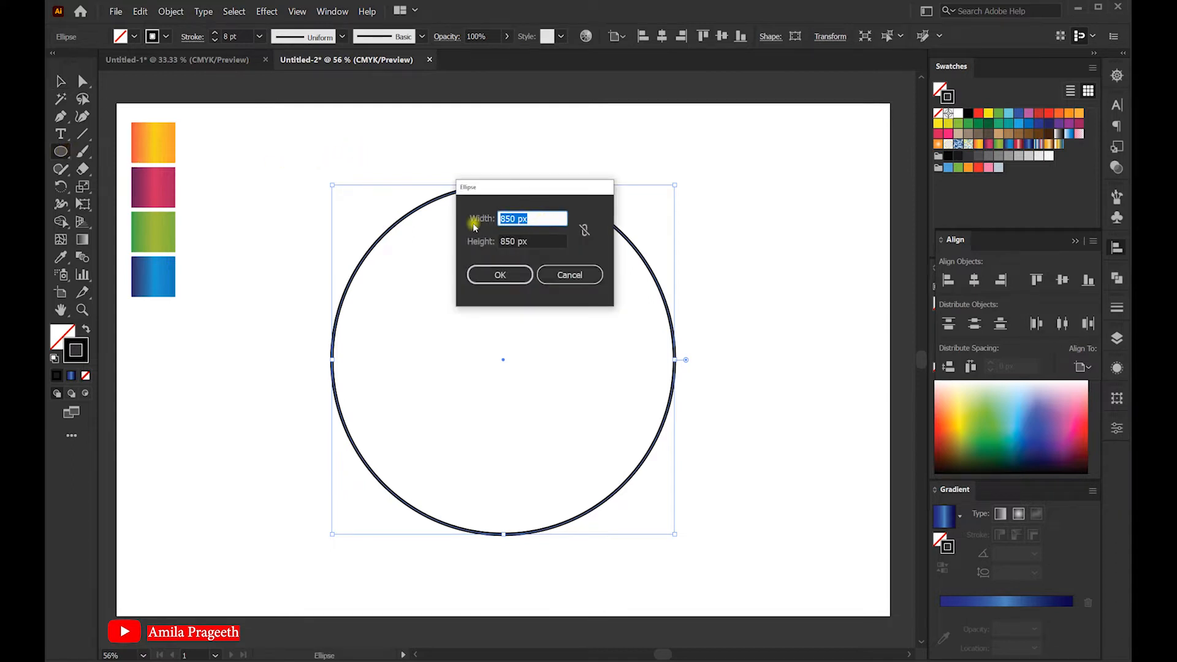
text(540)
key(Tab)
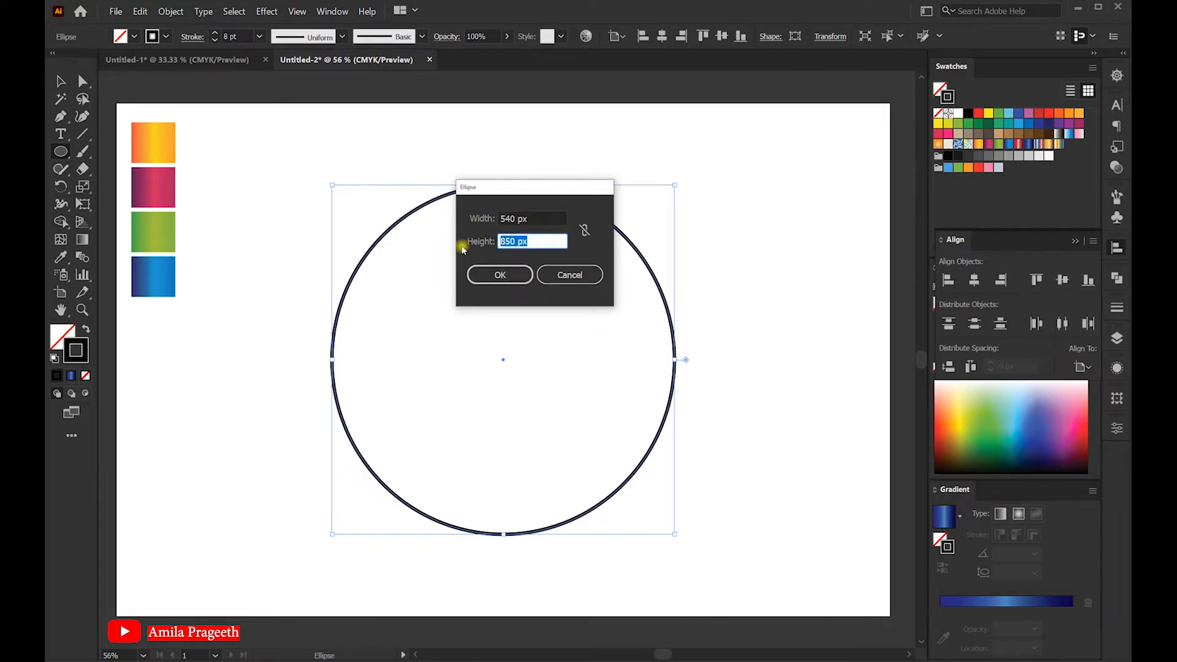
text(540)
click(500, 275)
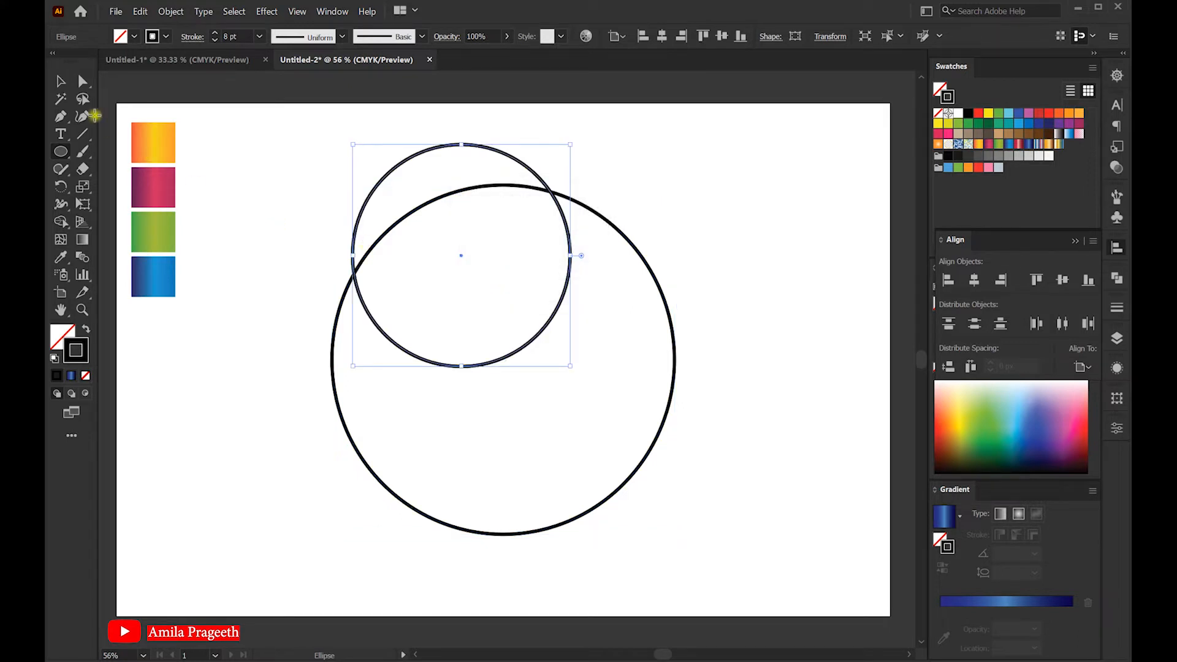
Center the smaller circle horizontally and vertically on the artboard, inside the larger one, and deselect it.
click(61, 81)
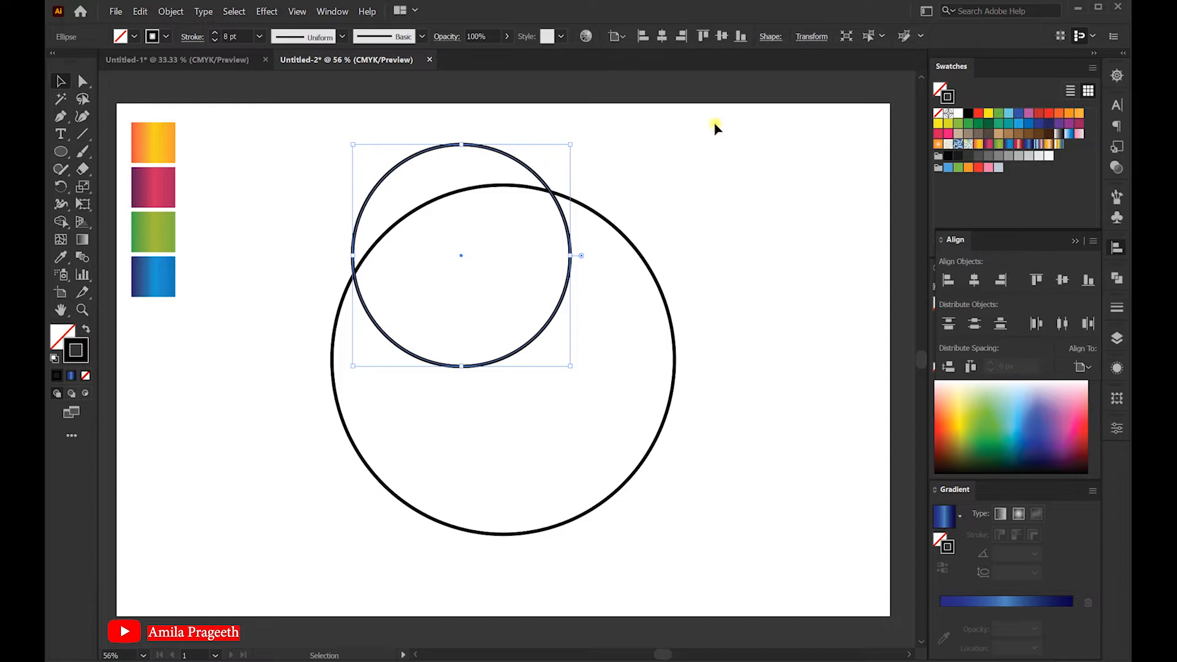
click(974, 281)
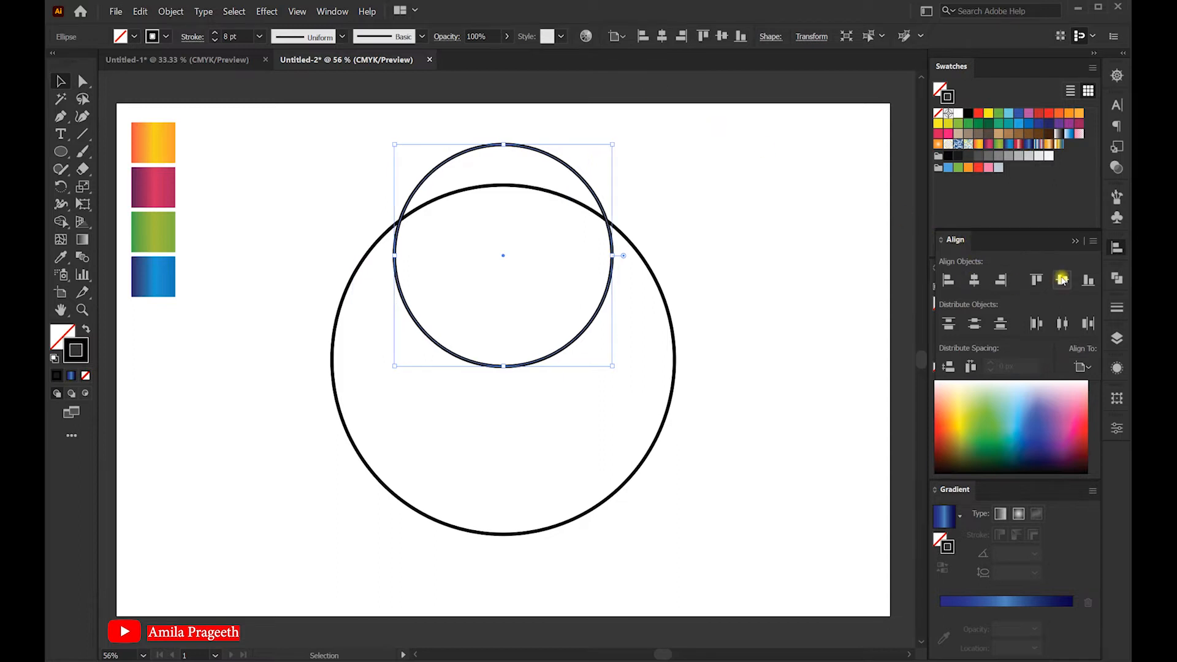
click(1061, 279)
click(756, 263)
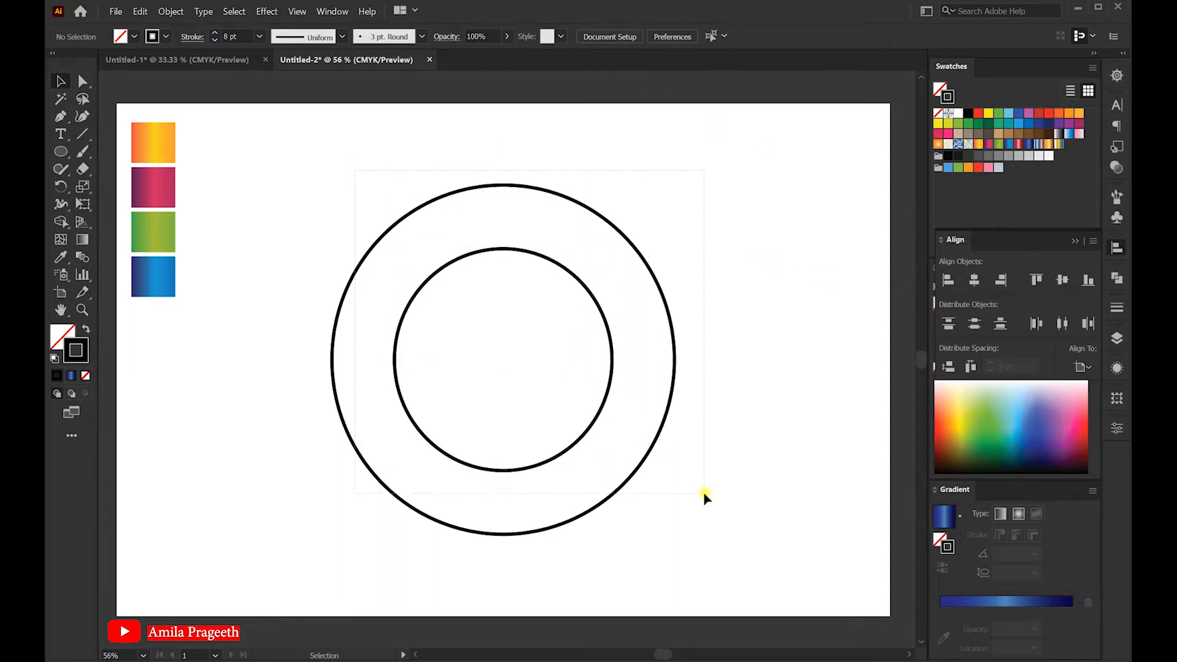
Draw a rectangle covering the lower-left quarter of both circles, with its upper-right corner at their common center.
drag(704, 498, 703, 494)
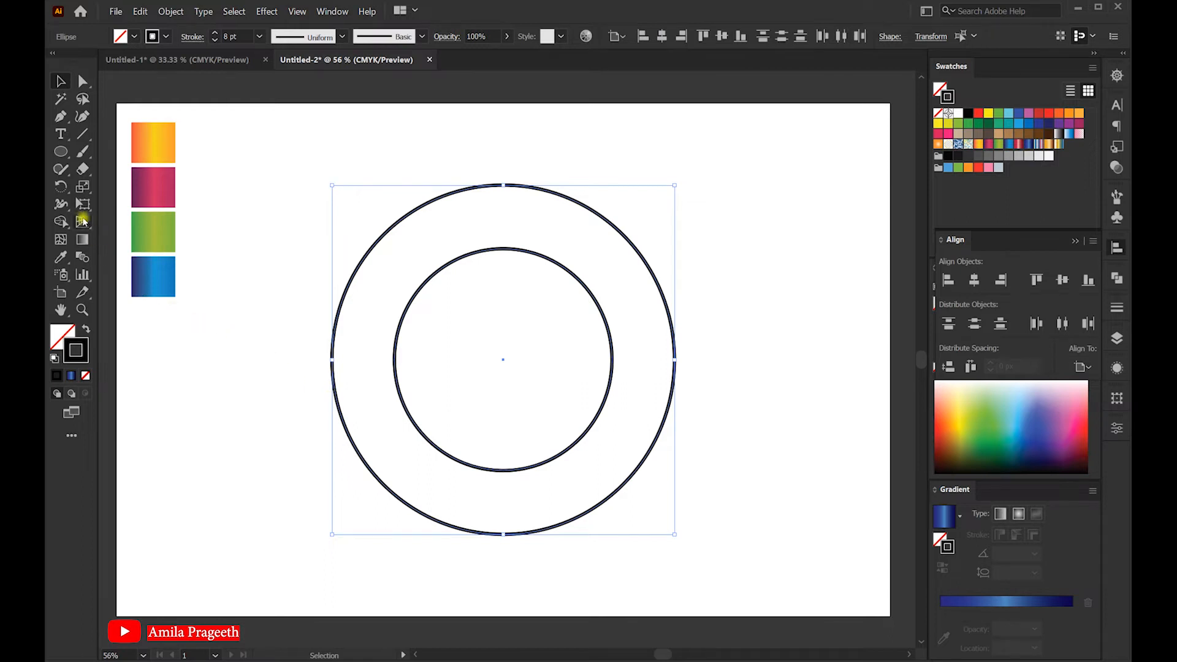
drag(60, 154, 117, 151)
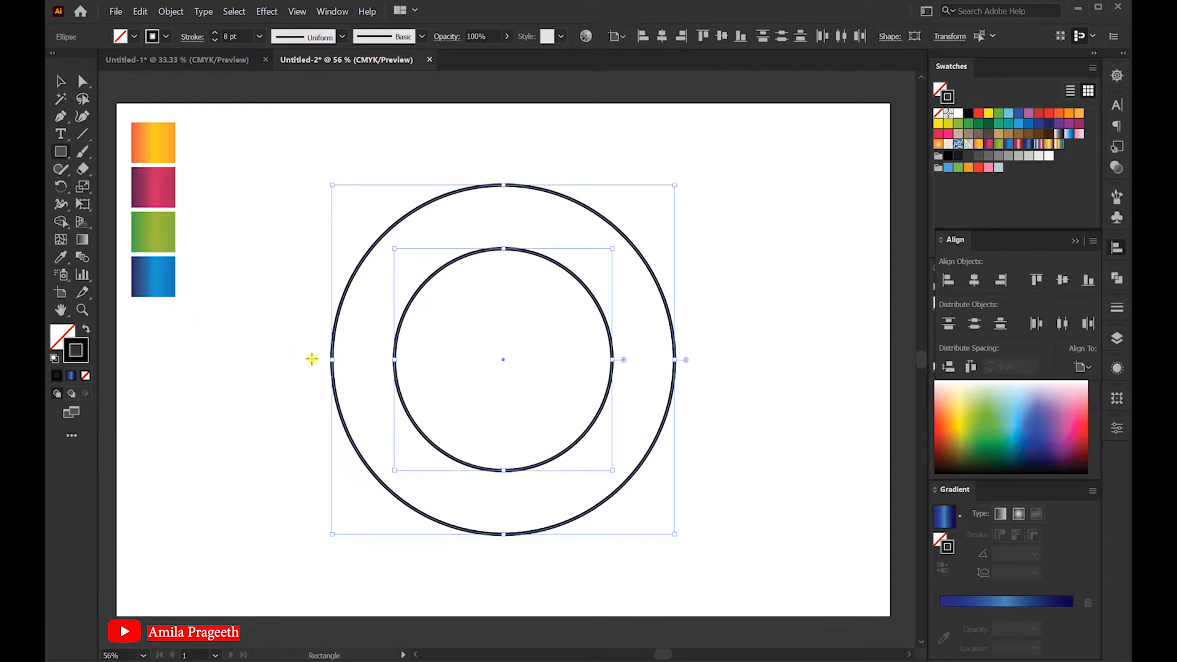
drag(313, 360, 503, 567)
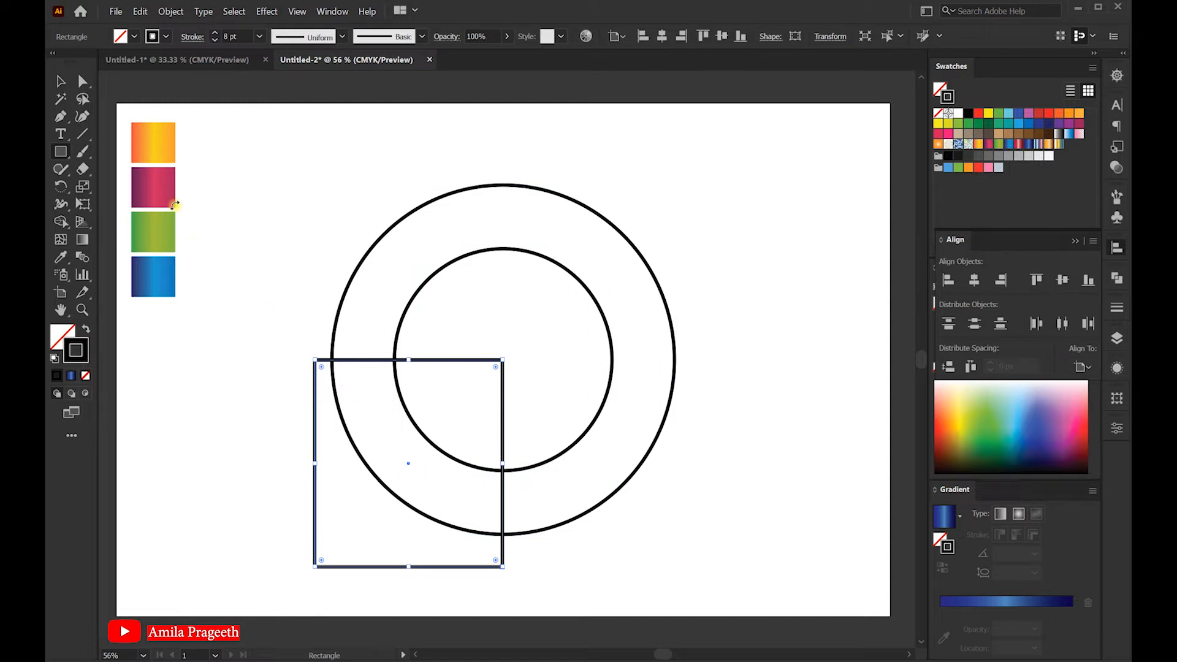
Select both circles and the rectangle and remove the rectangle, the lower-left ring quarter and the inner disc with the Shape Builder tool.
click(61, 81)
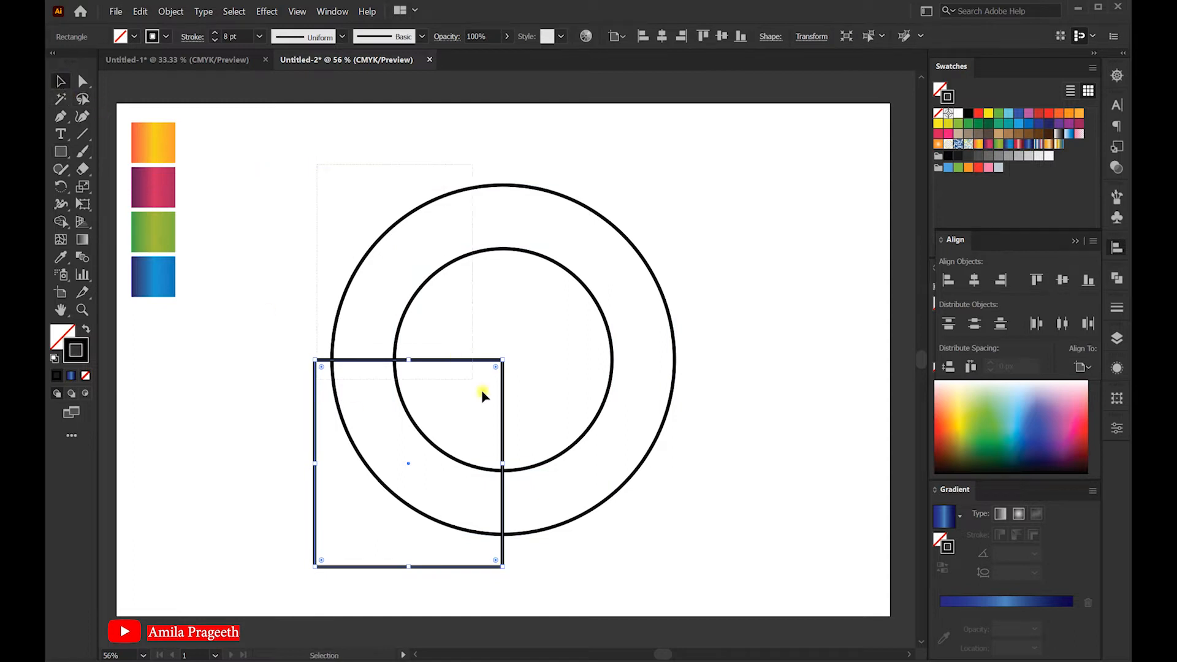
drag(611, 526, 674, 590)
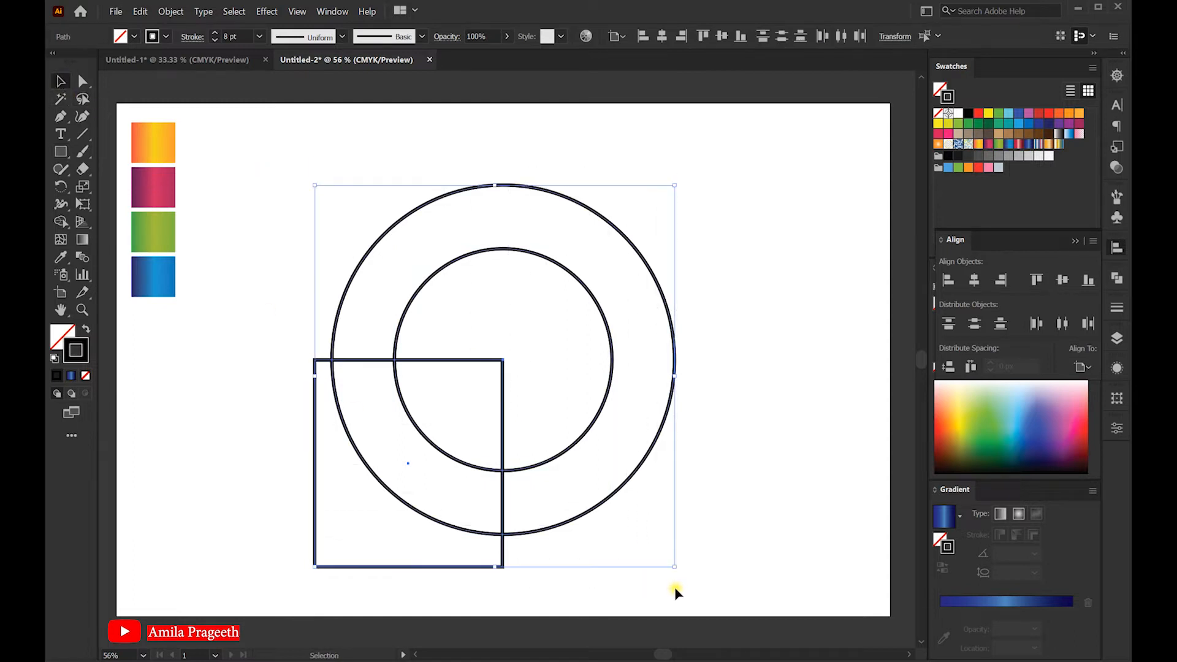
click(62, 222)
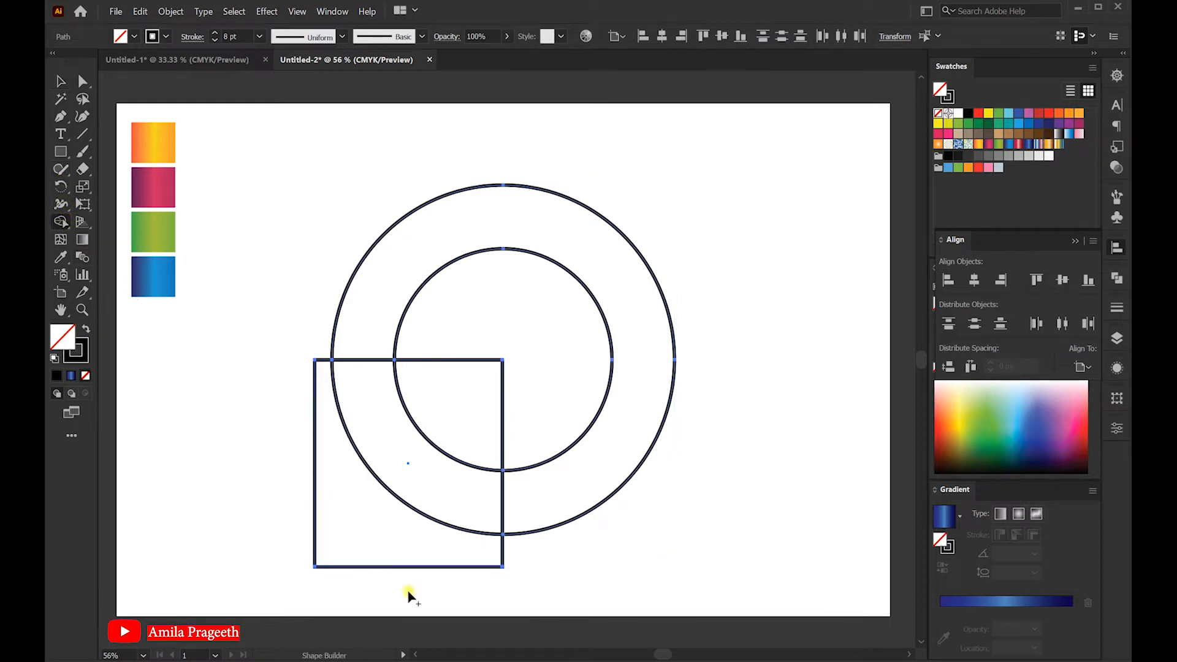
mouse_move(409, 594)
mouse_down()
mouse_move(470, 440)
mouse_move(531, 355)
mouse_up()
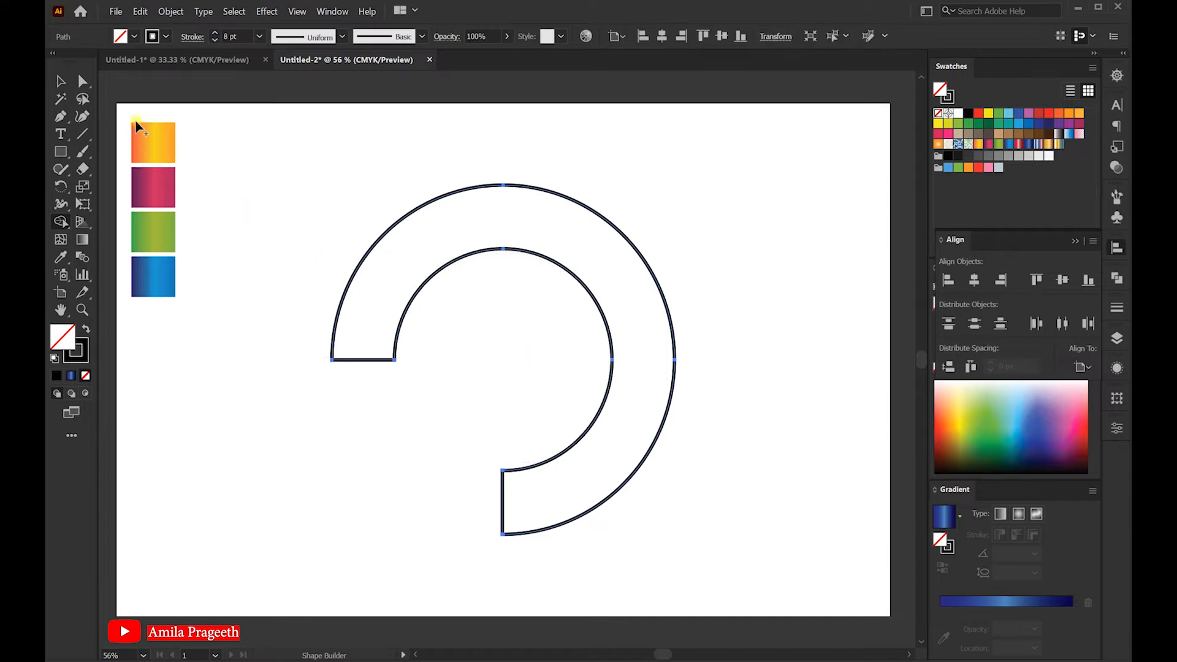
Scale the three-quarter ring down proportionally to about half its size and move it to the upper middle of the artboard.
click(62, 80)
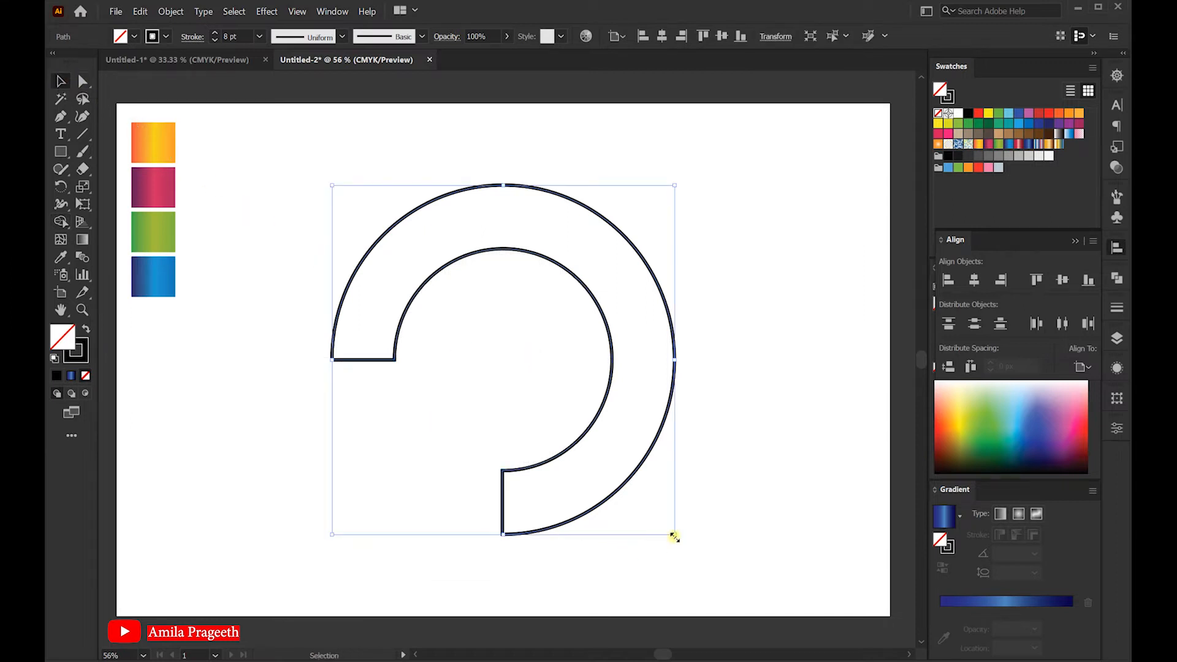
drag(674, 536, 595, 454)
drag(559, 350, 568, 222)
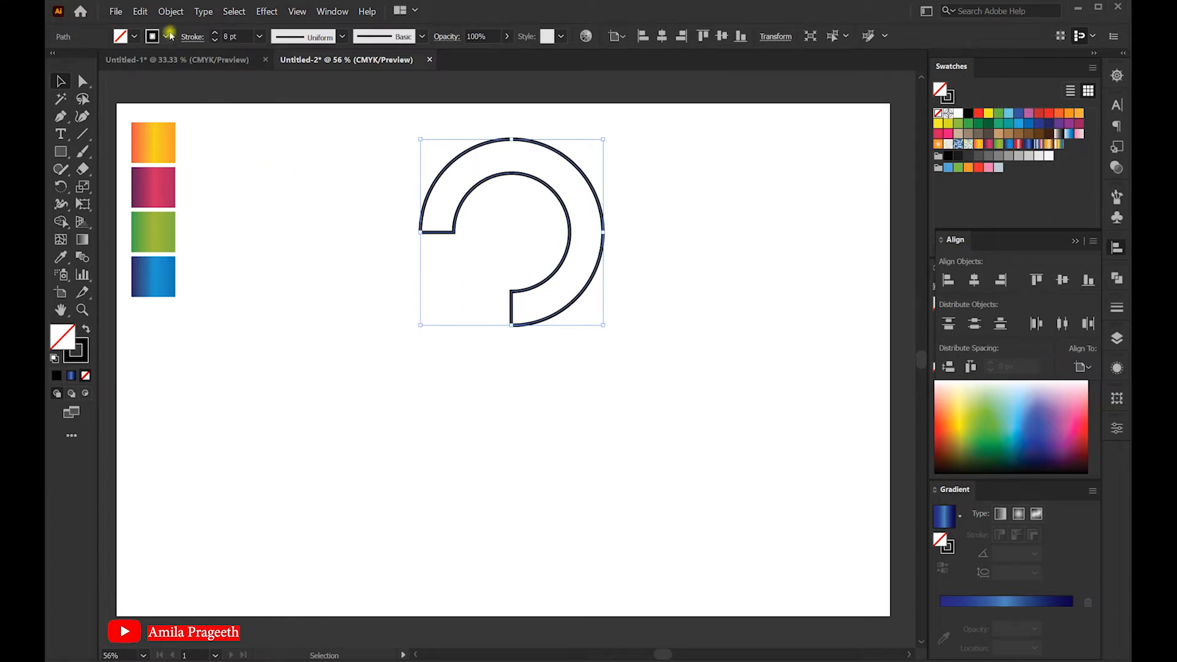
Copy the three-quarter ring, paste it in place and move the duplicate straight down below the original.
click(140, 12)
click(140, 11)
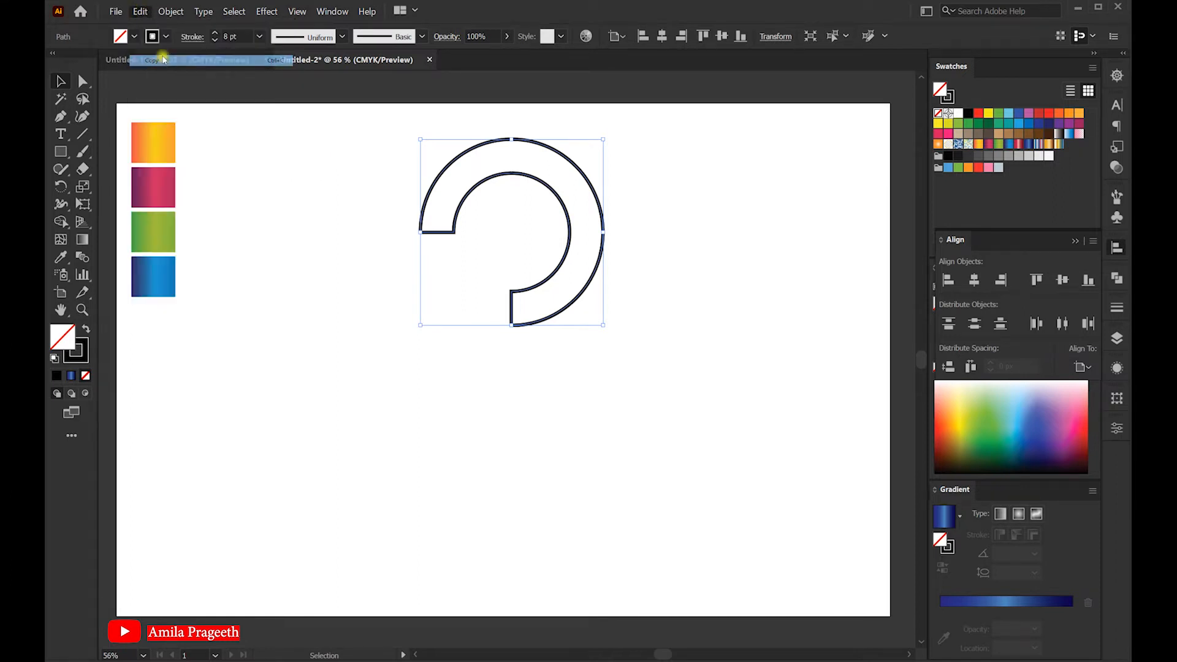
click(140, 12)
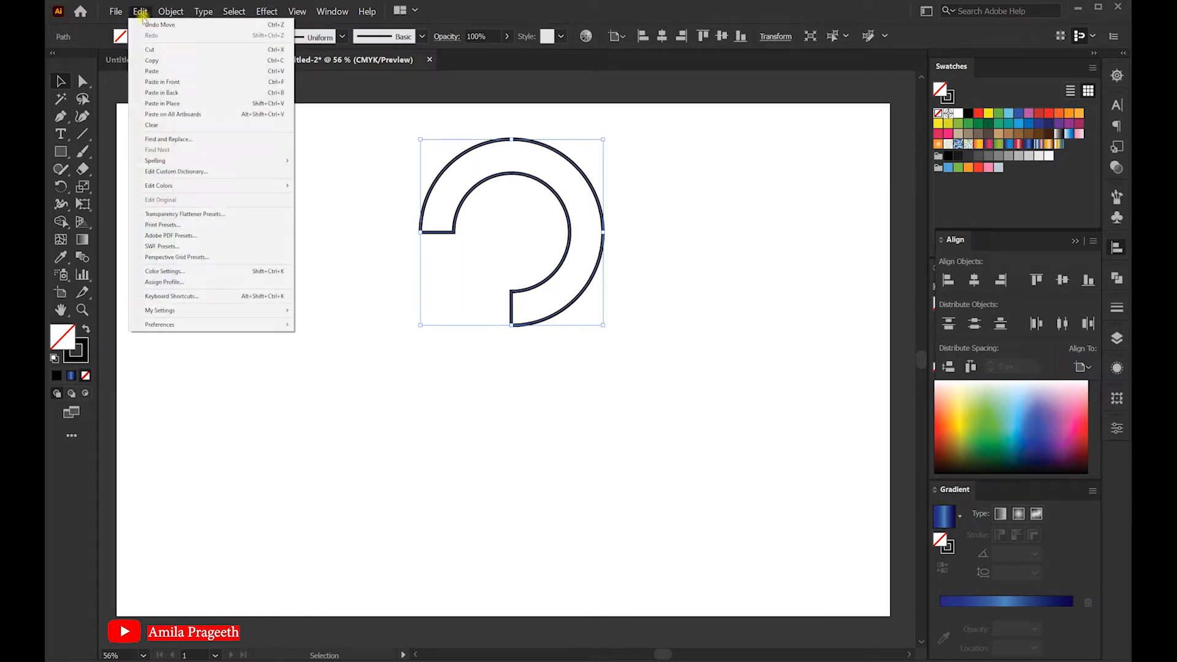
click(169, 103)
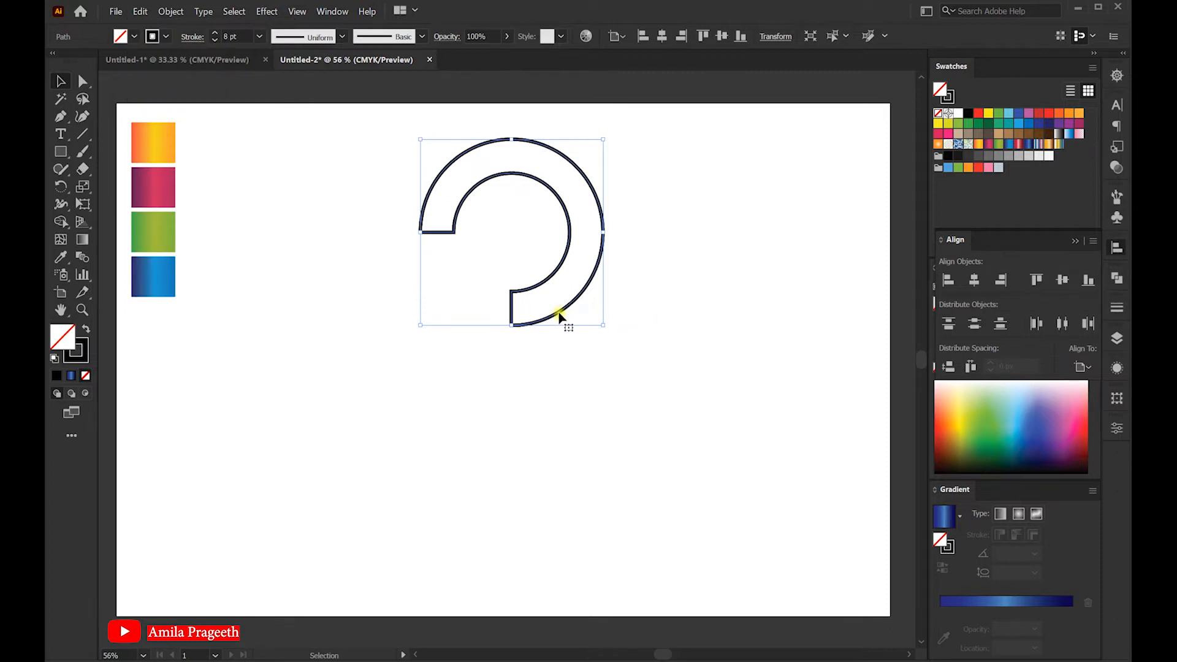
drag(559, 315, 552, 506)
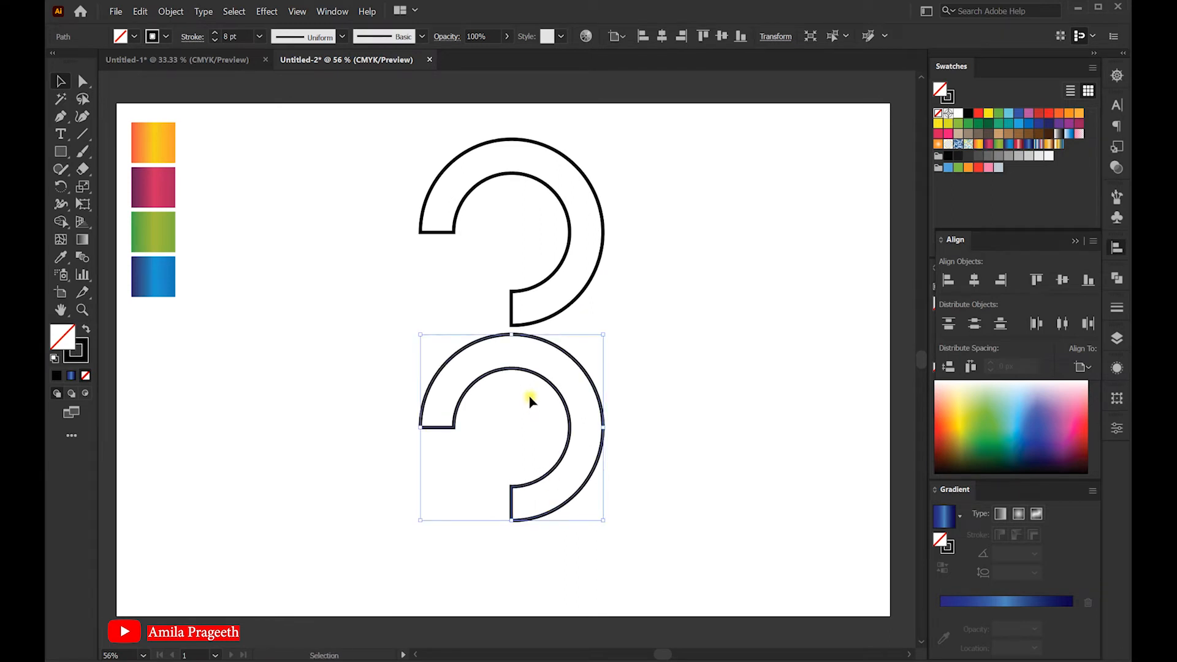
Rotate the lower three-quarter ring by 180° and deselect it.
right_click(525, 372)
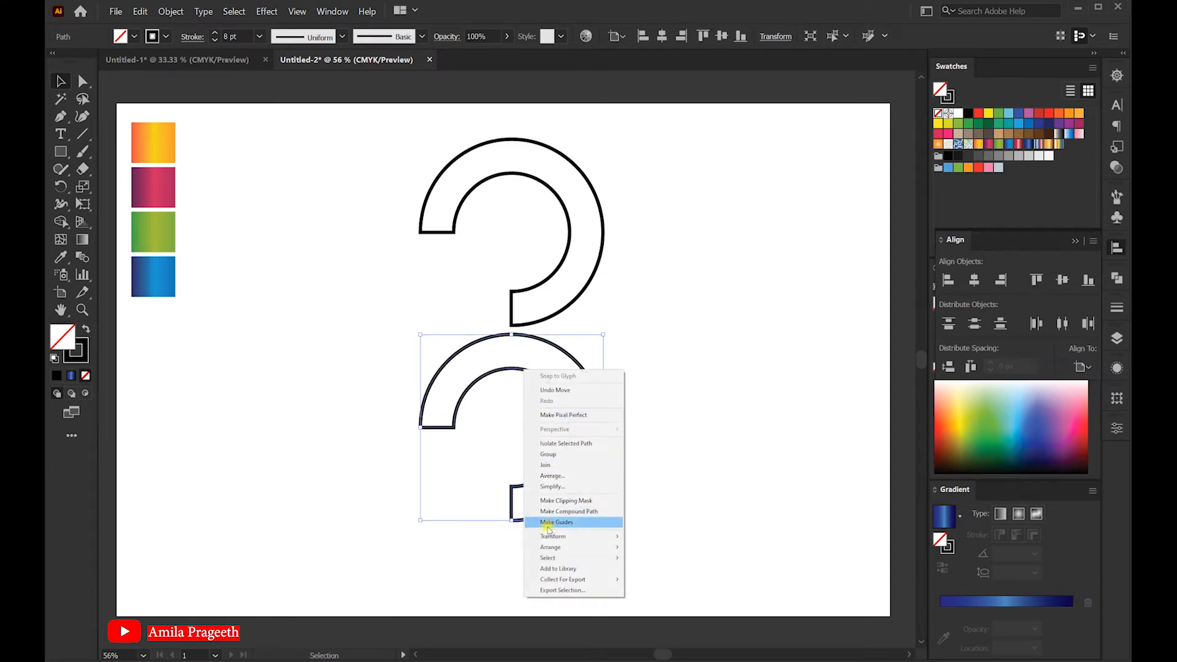
mouse_move(553, 537)
click(651, 560)
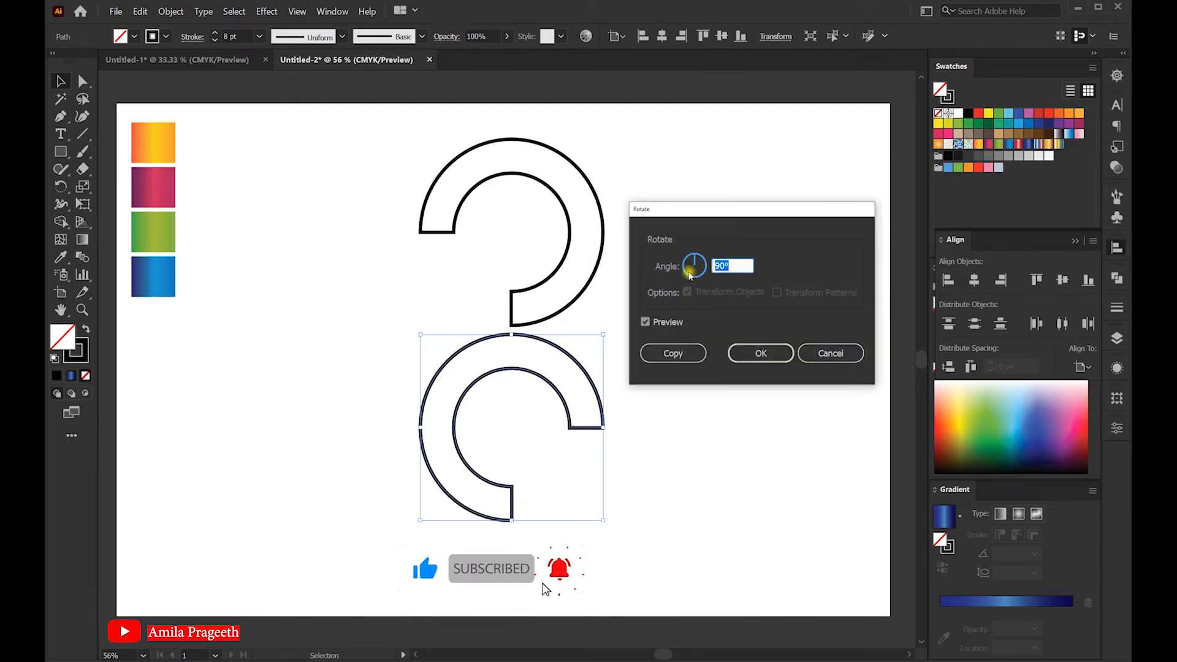
text(180)
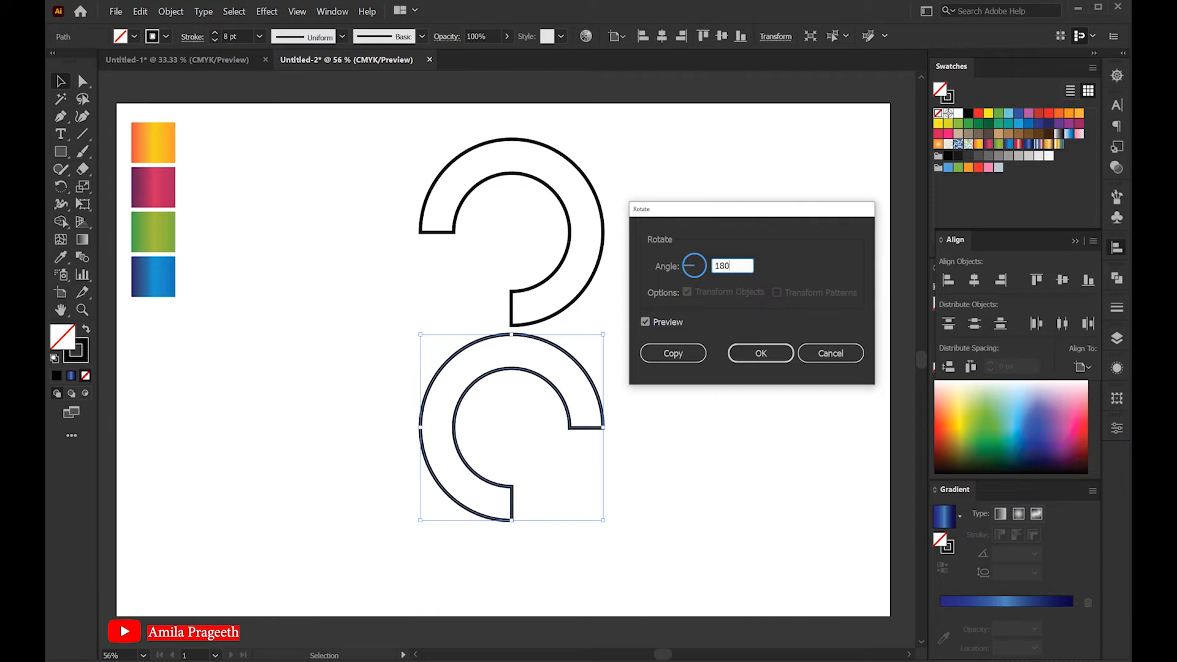
click(754, 349)
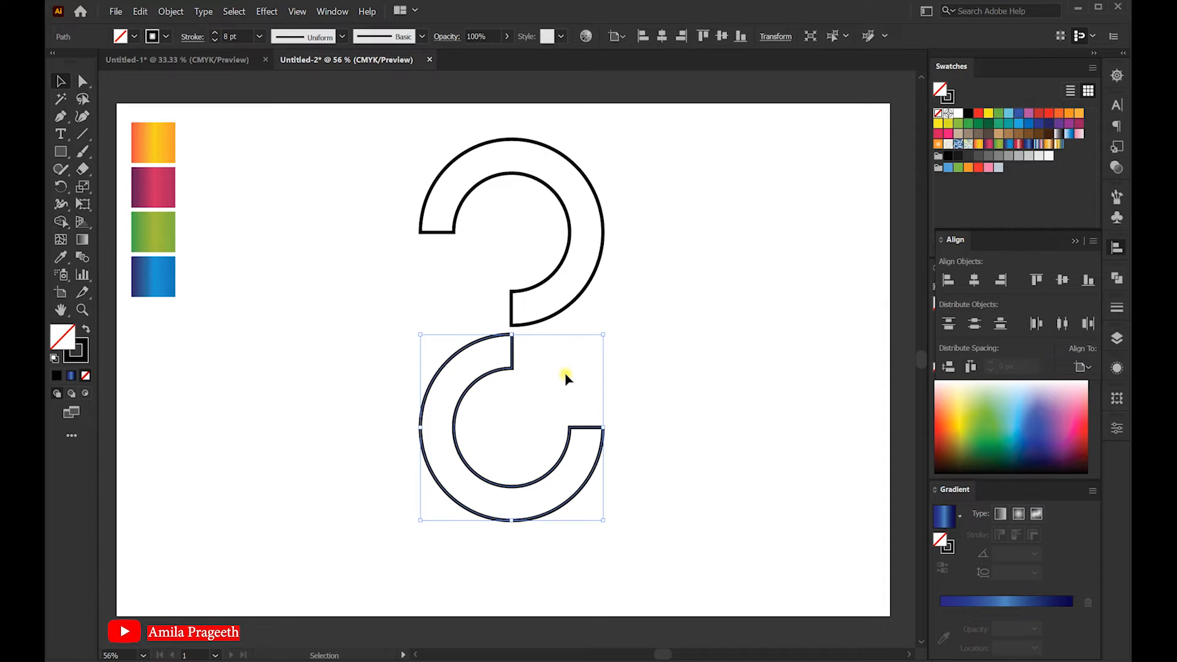
click(638, 378)
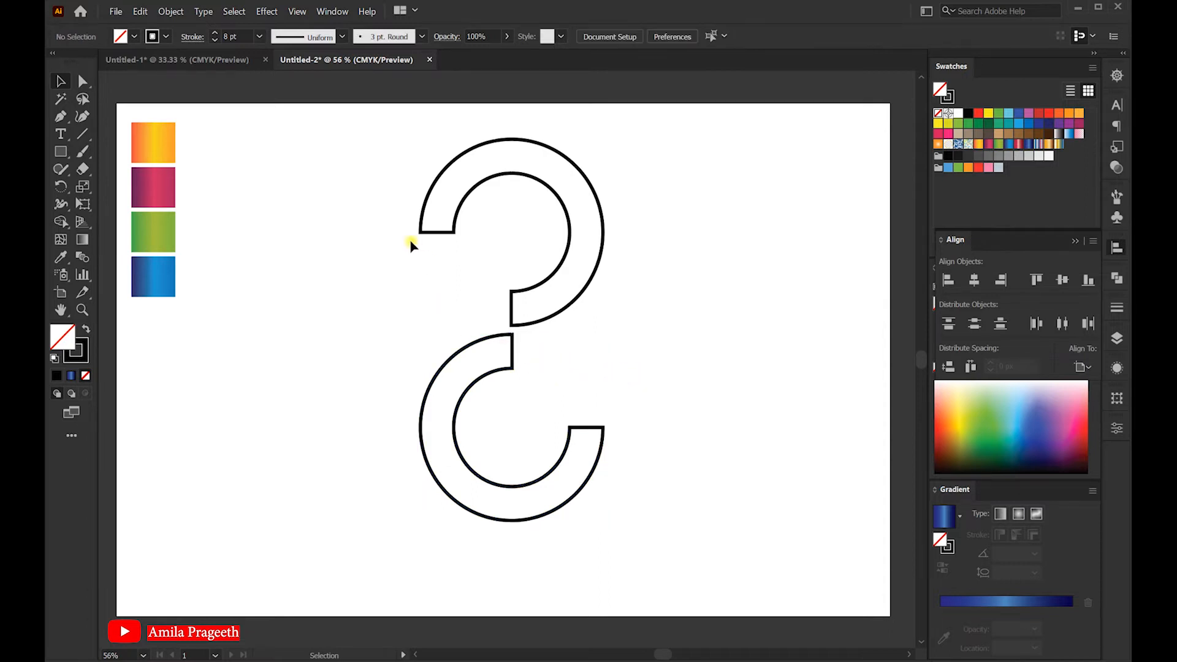
Select both three-quarter rings, copy them and paste the duplicates in place.
drag(404, 147, 604, 513)
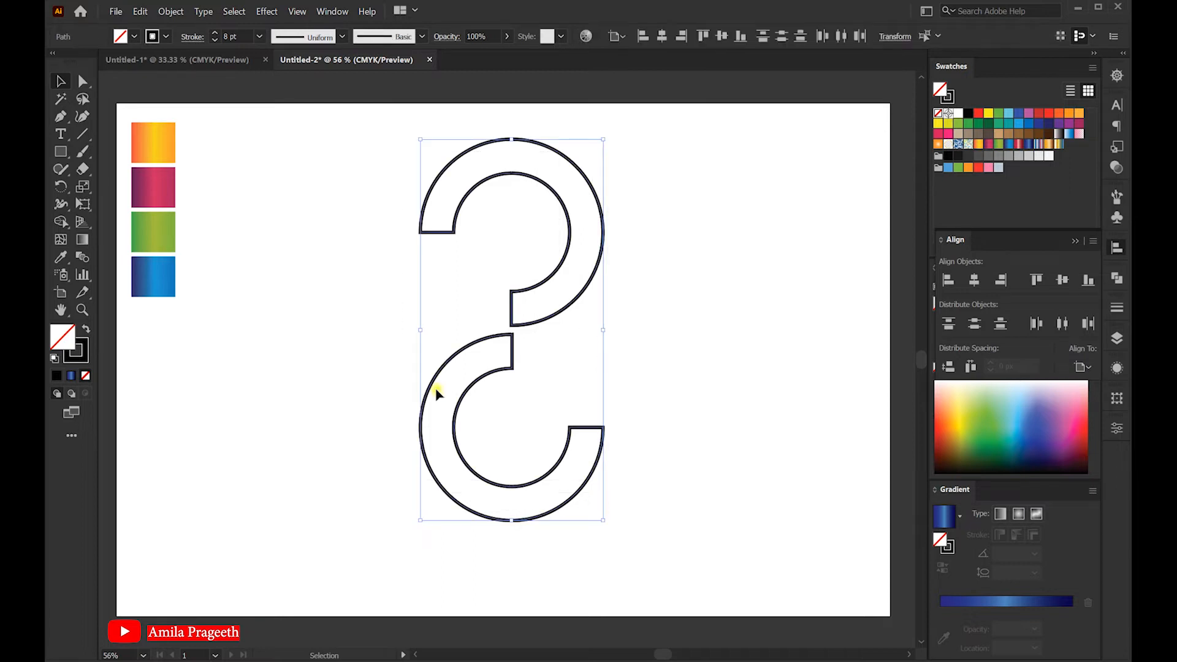
click(139, 11)
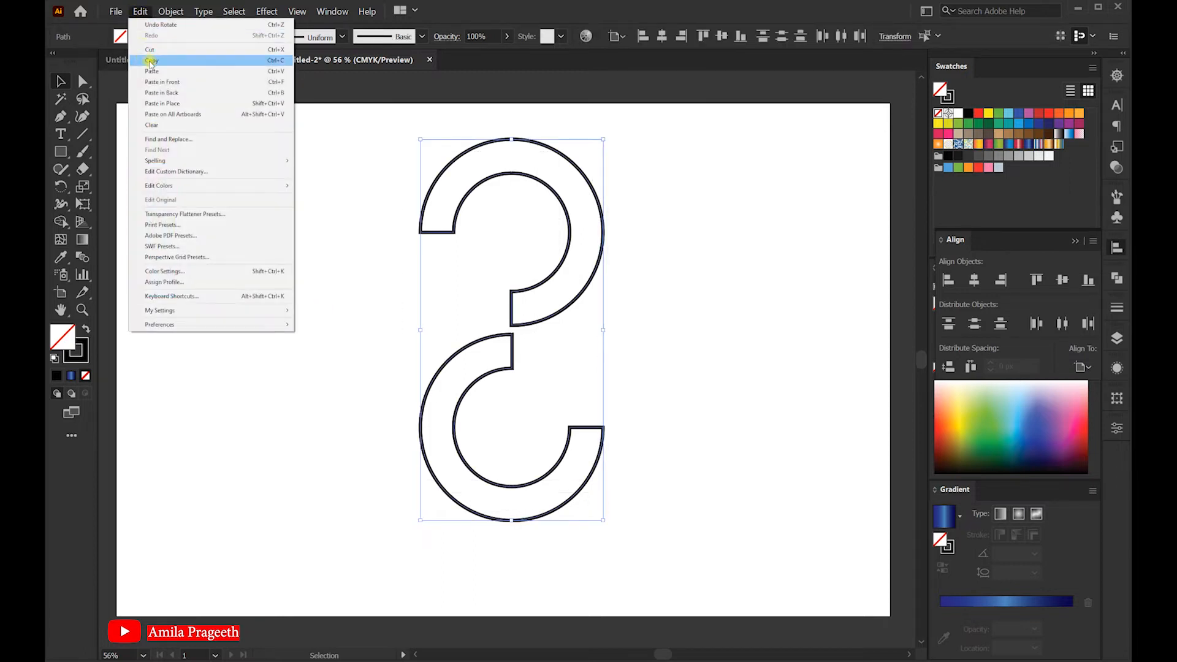
click(152, 60)
click(140, 12)
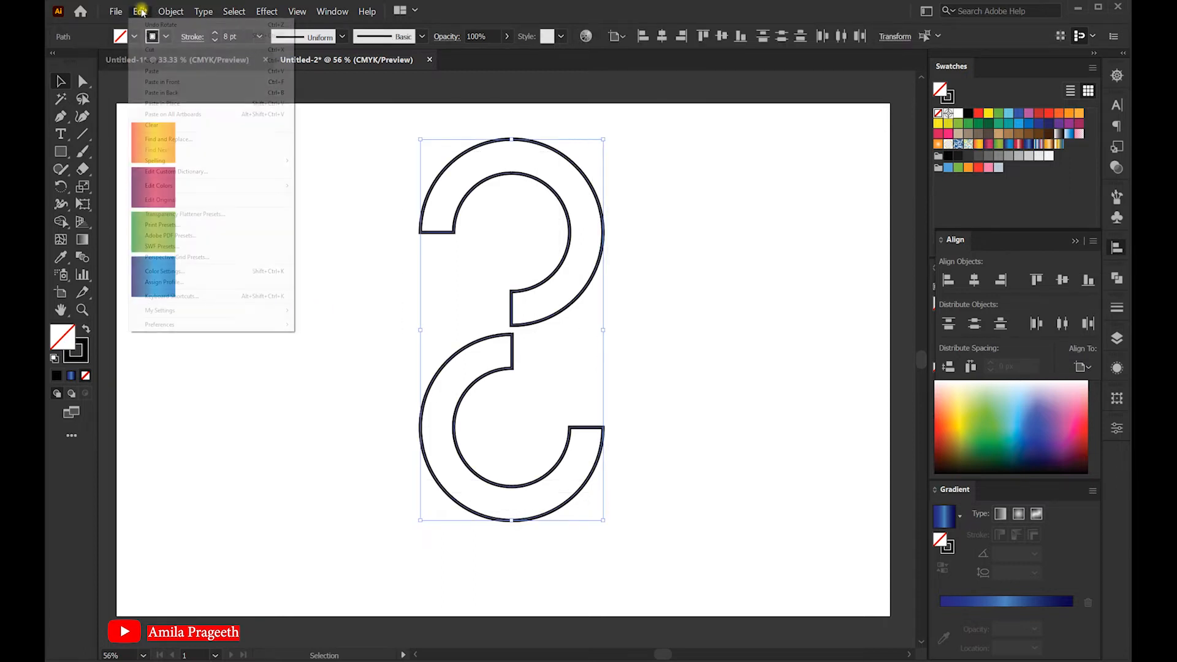
click(154, 95)
Rotate the pasted pair of rings by 90° to form a four-ring cloverleaf and deselect it.
right_click(540, 285)
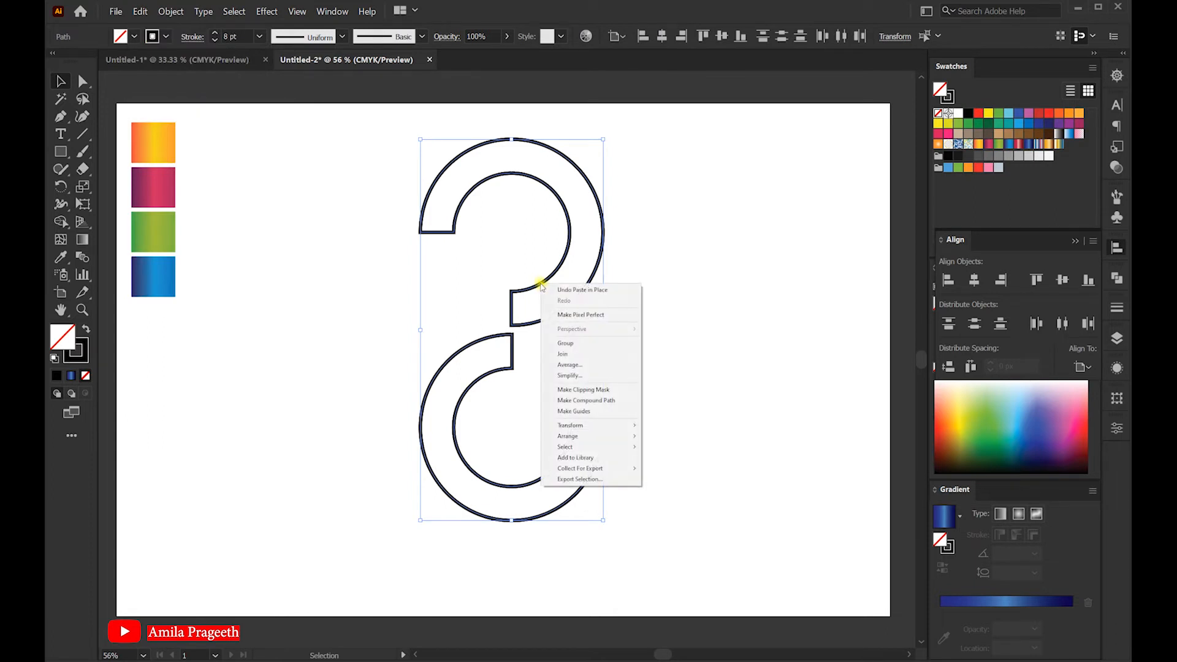
mouse_move(586, 427)
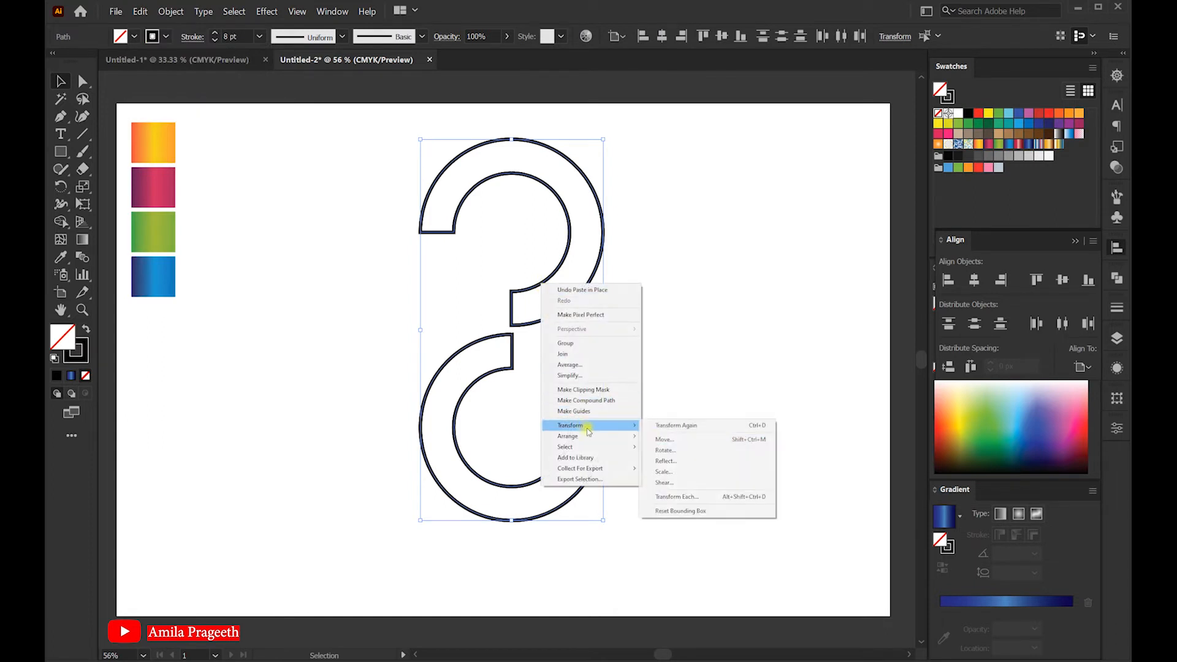
click(665, 450)
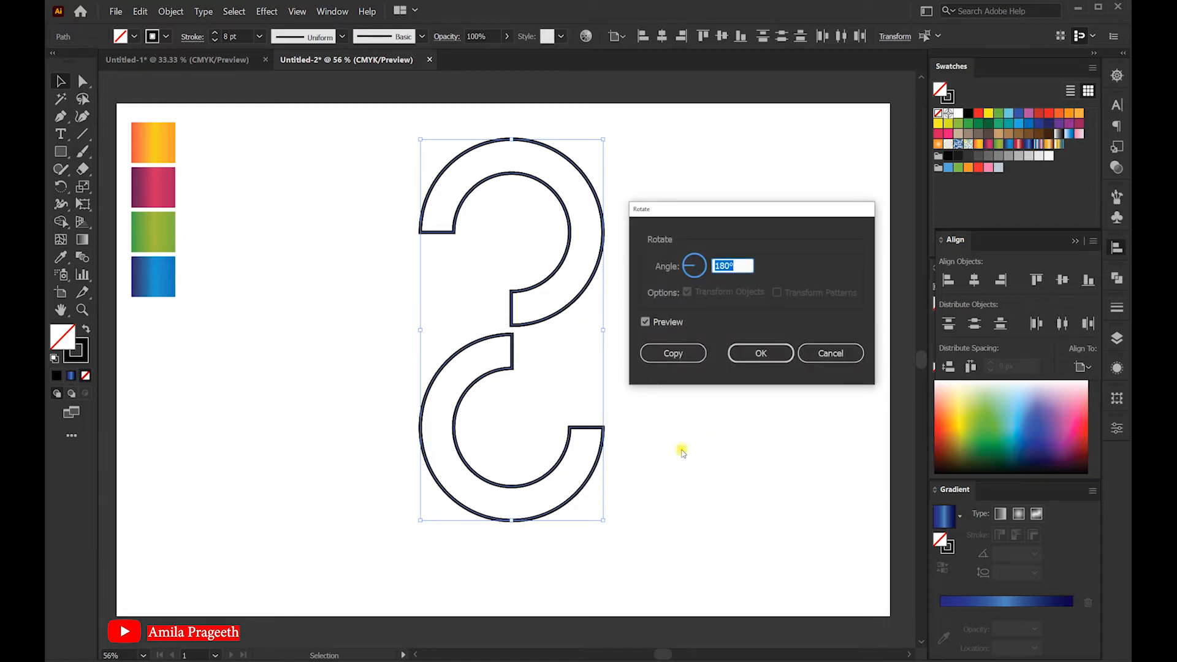
text(90)
click(758, 354)
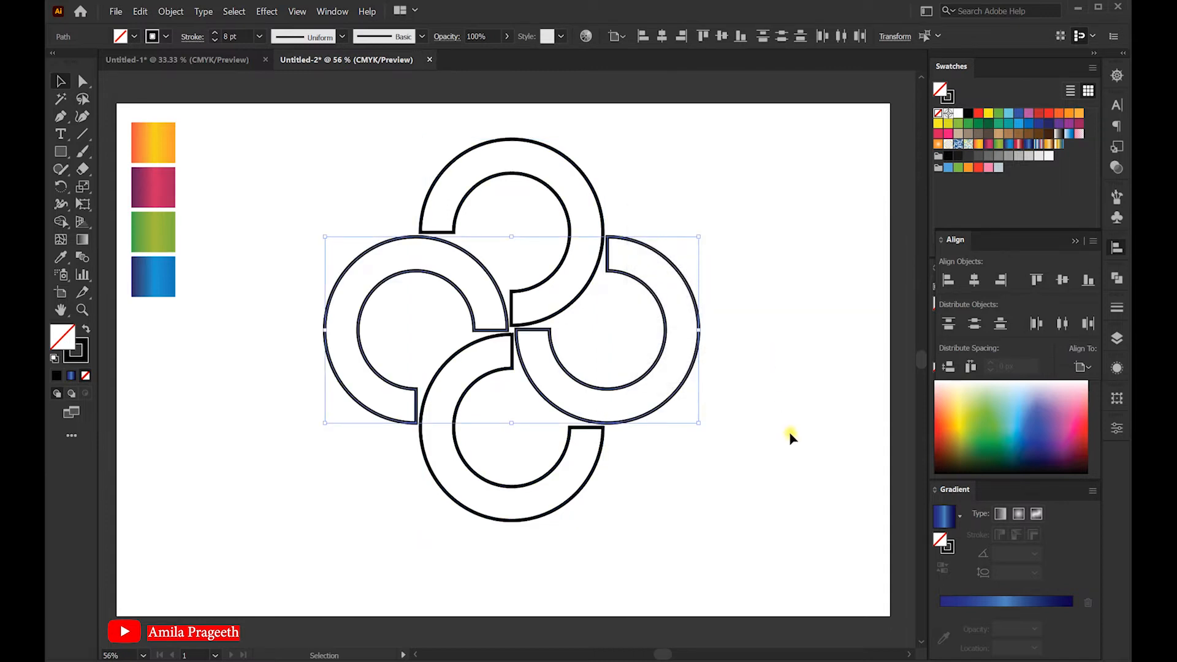
click(795, 452)
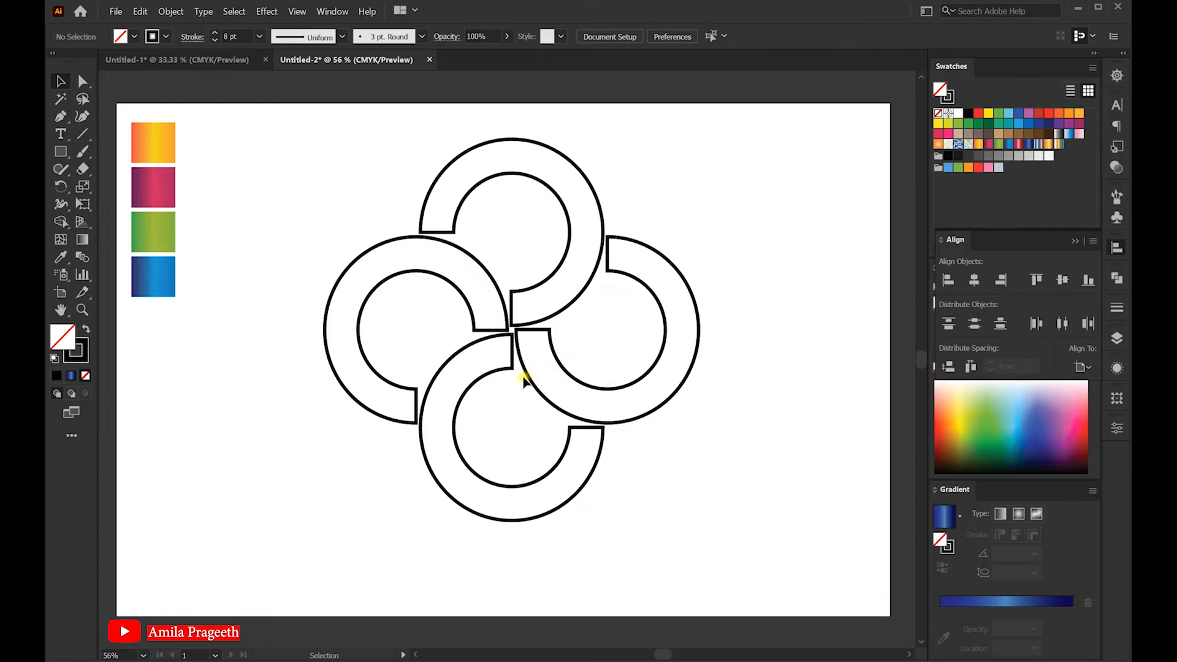
Select all four rings, scale them up slightly in proportion and nudge the group down on the artboard.
key(ctrl+a)
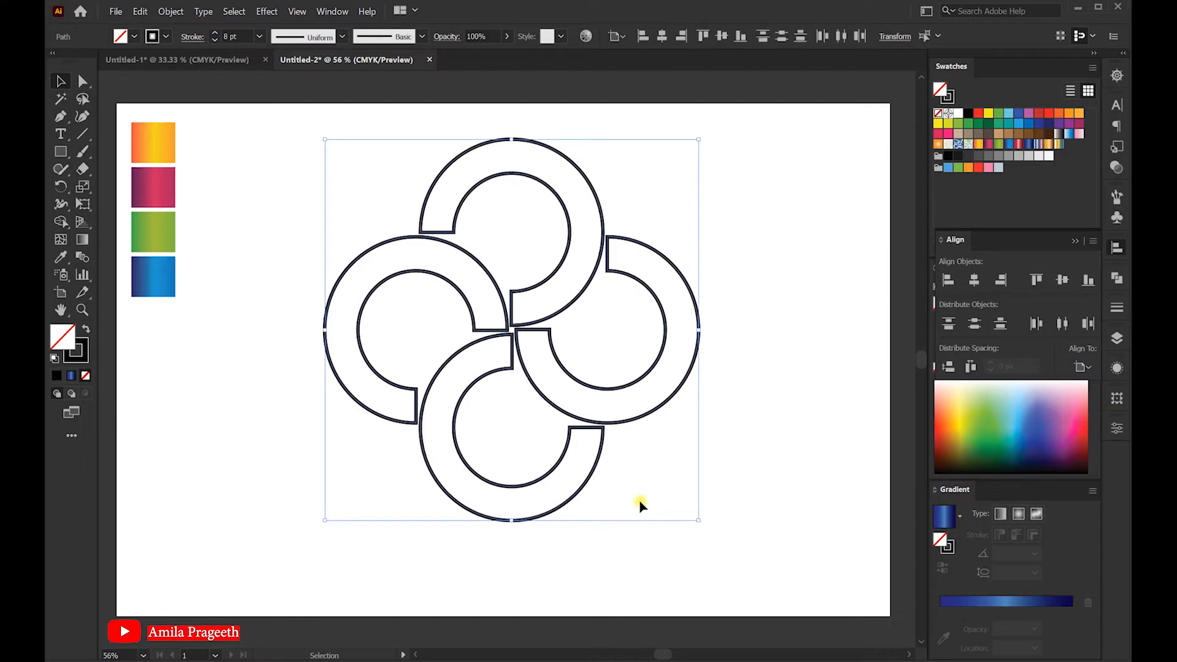
drag(698, 520, 715, 537)
drag(536, 332, 533, 343)
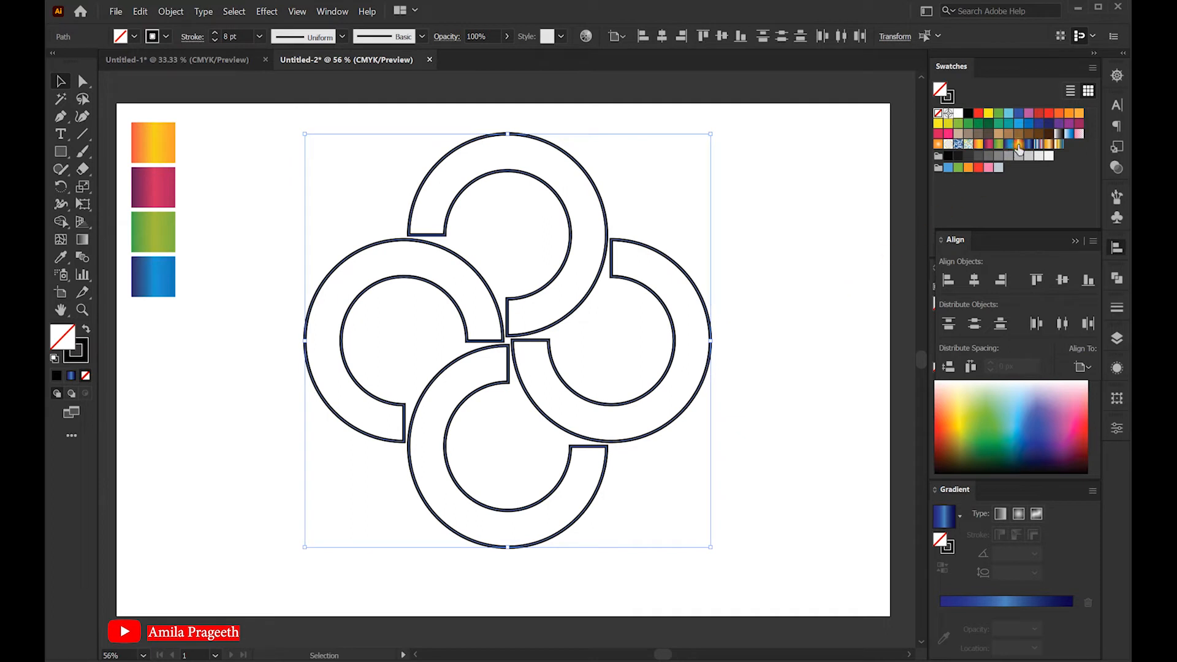
Fill the four rings with the dark blue linear gradient swatch, remove their stroke and deselect them.
click(1030, 144)
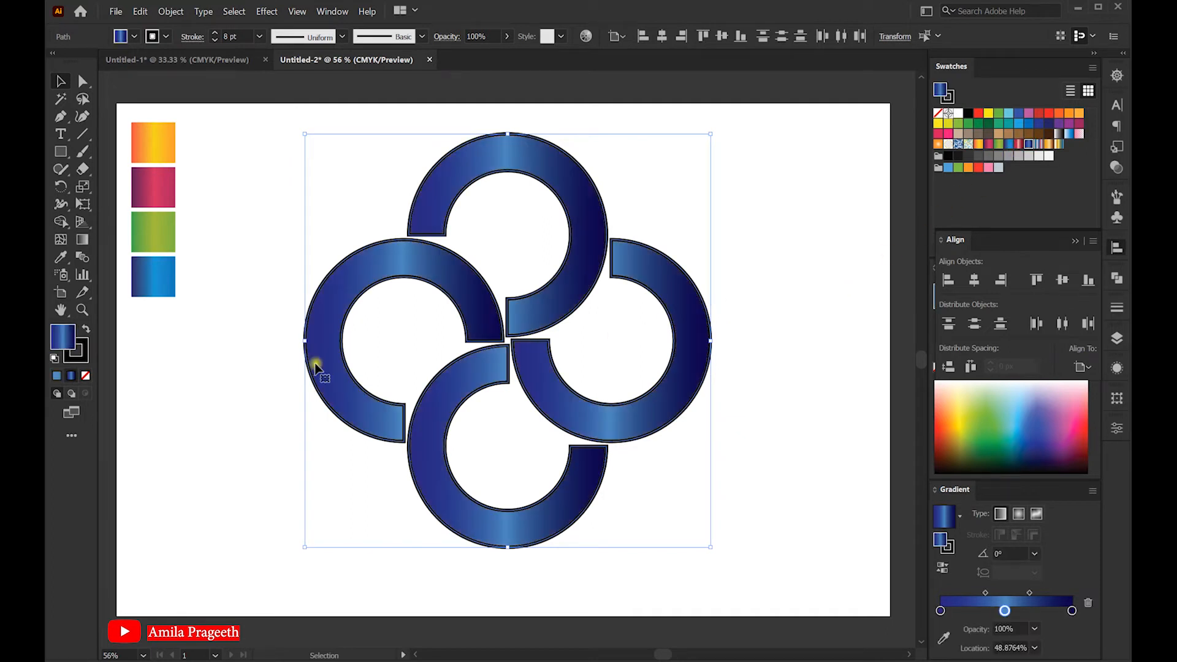
click(86, 361)
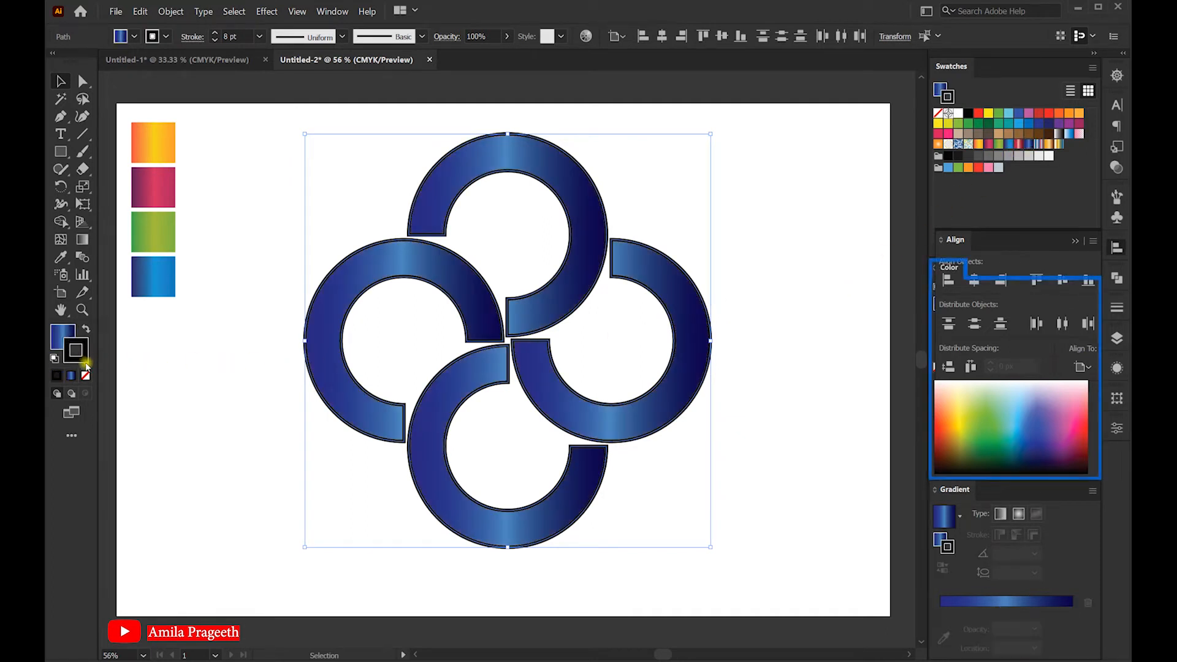
click(85, 377)
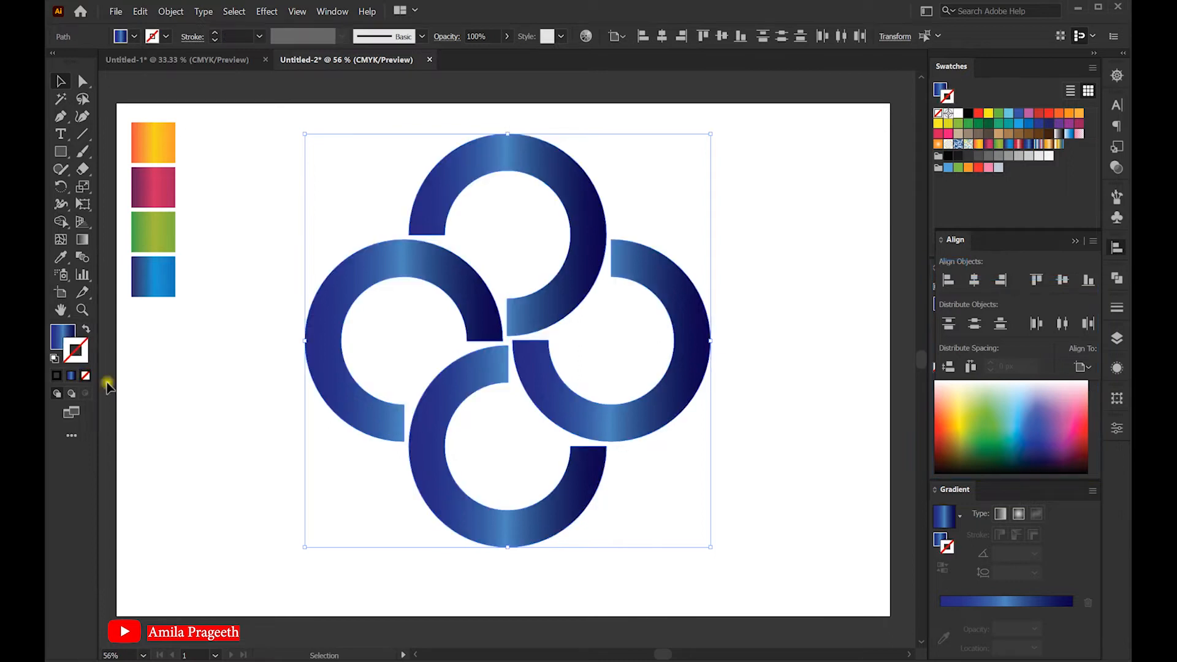
click(785, 486)
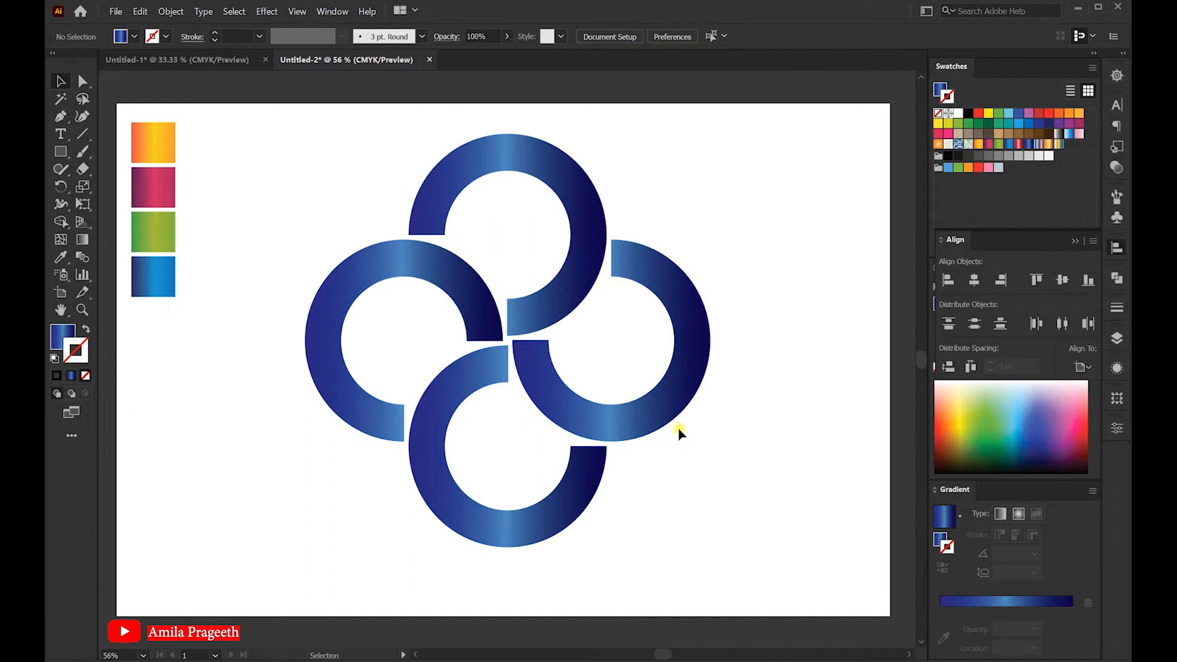
Apply the orange-yellow gradient of the sample square to the upper ring with the Eyedropper.
scroll(613, 292, down, 1)
click(547, 150)
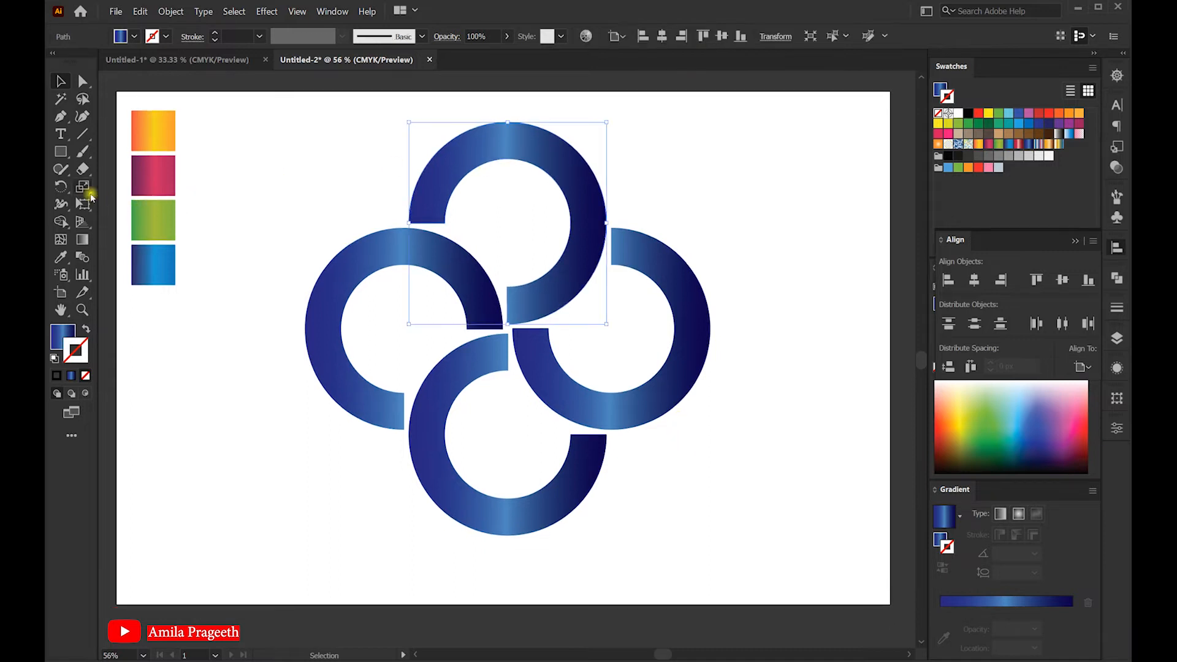
click(61, 258)
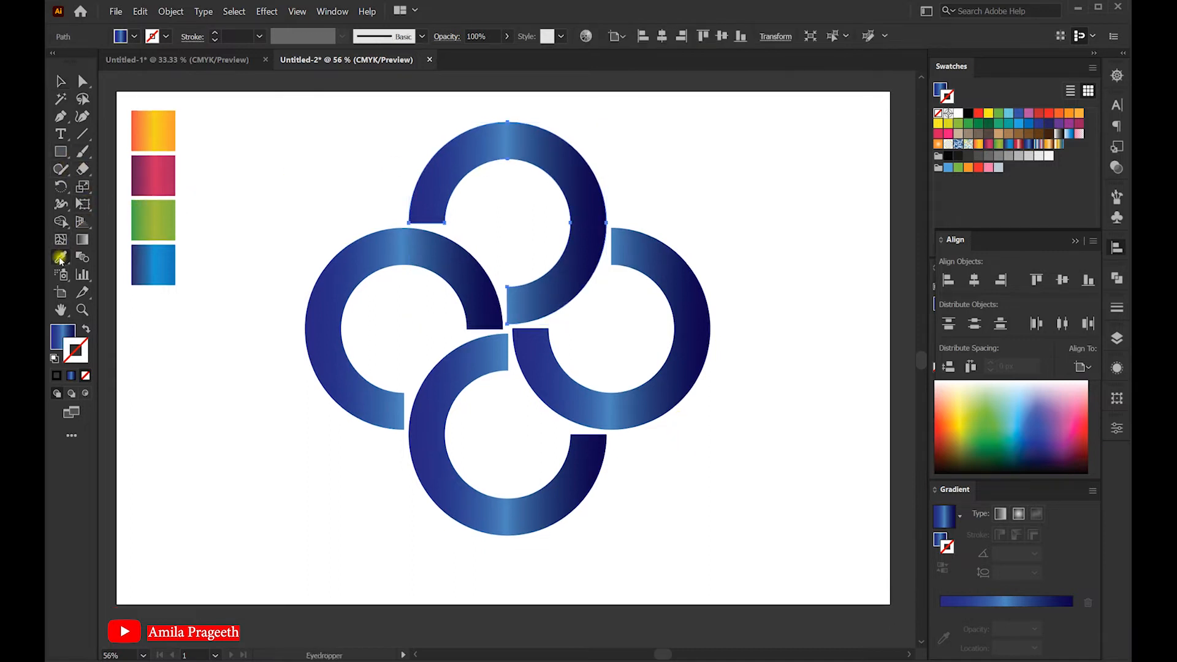
click(162, 130)
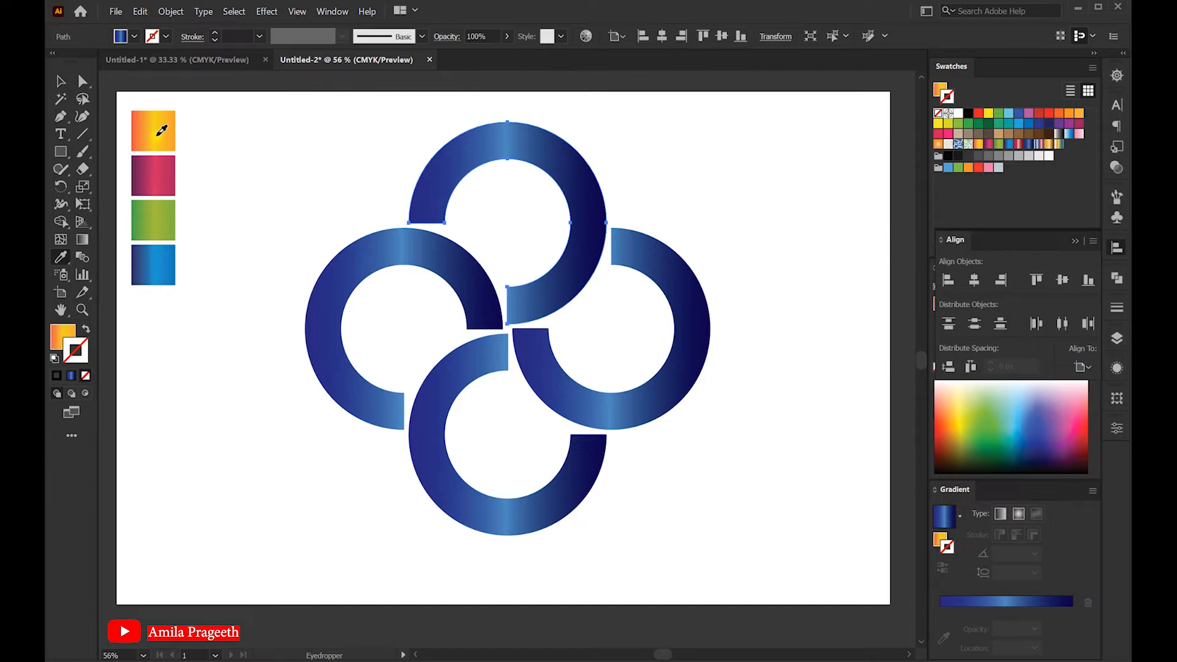
click(58, 80)
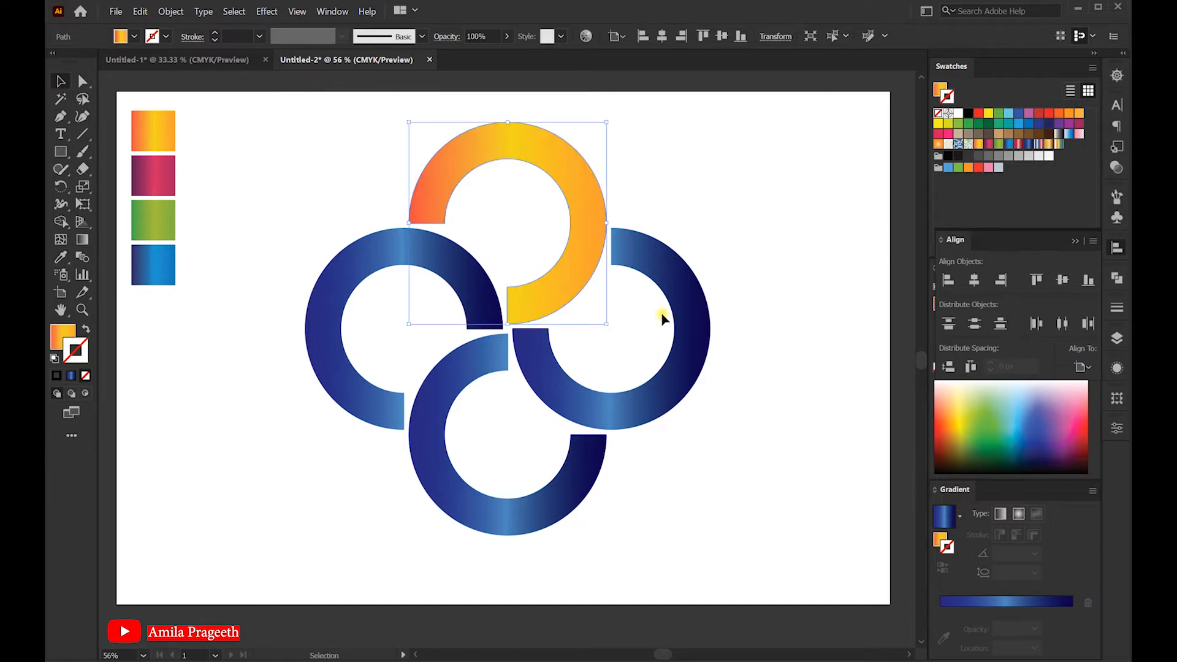
Apply the purple-pink gradient of the sample square to the right ring with the Eyedropper.
click(682, 306)
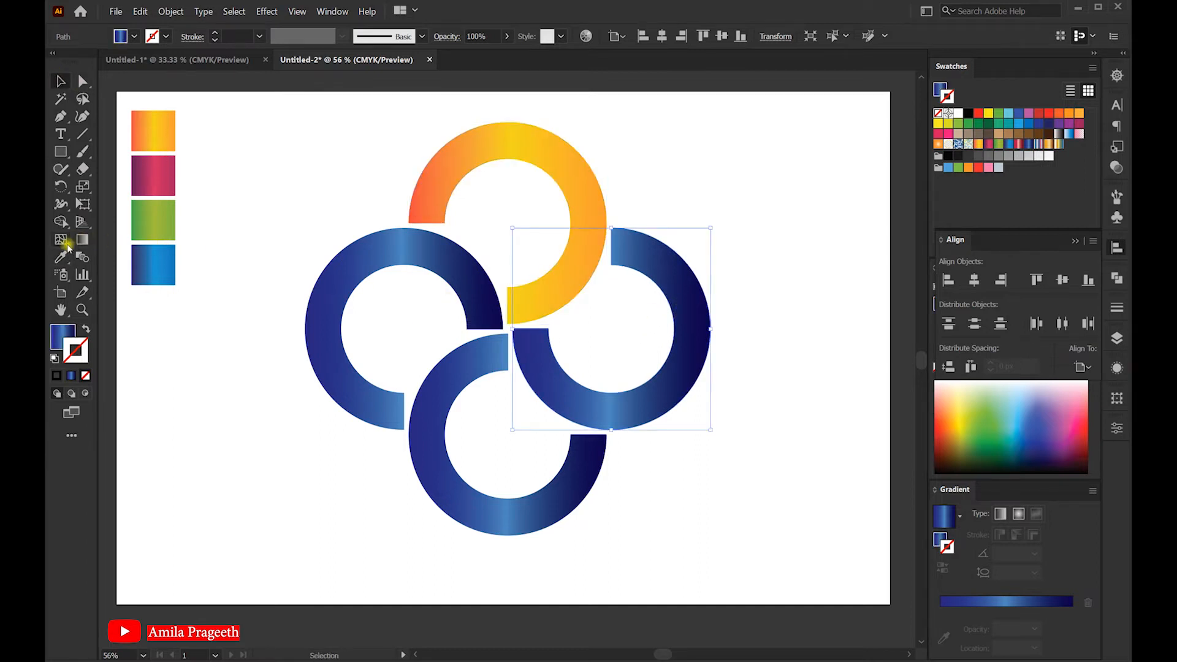
click(60, 256)
click(161, 173)
click(60, 80)
Apply the green gradient of the sample square to the lower ring with the Eyedropper.
click(422, 438)
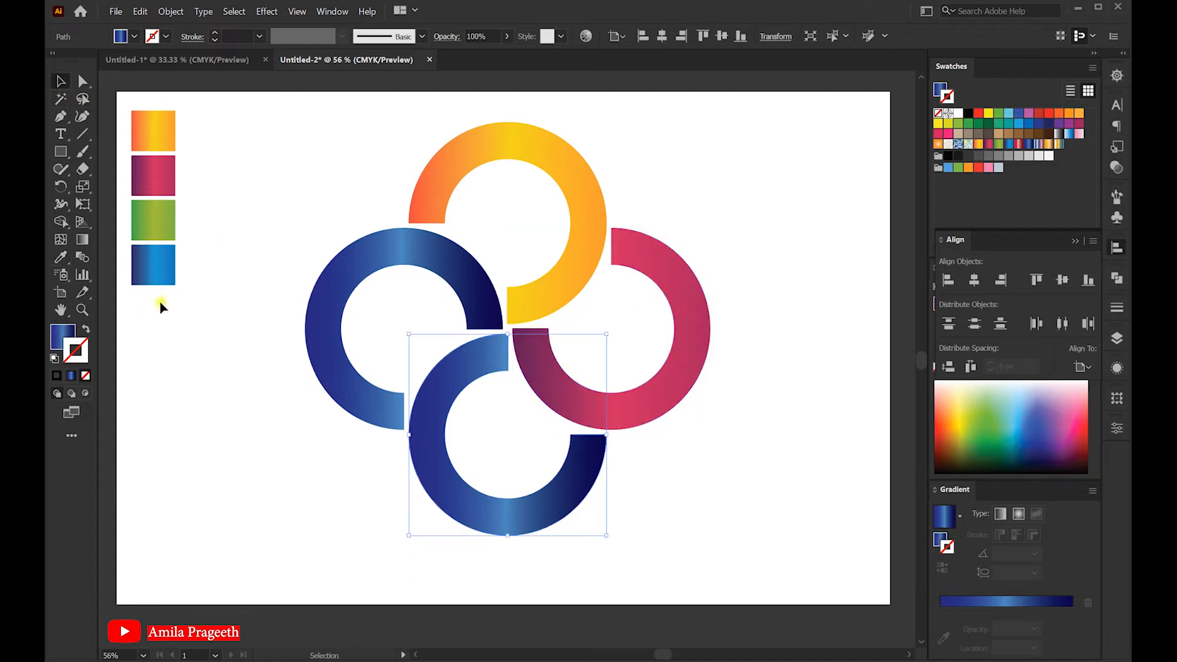
click(61, 257)
click(157, 216)
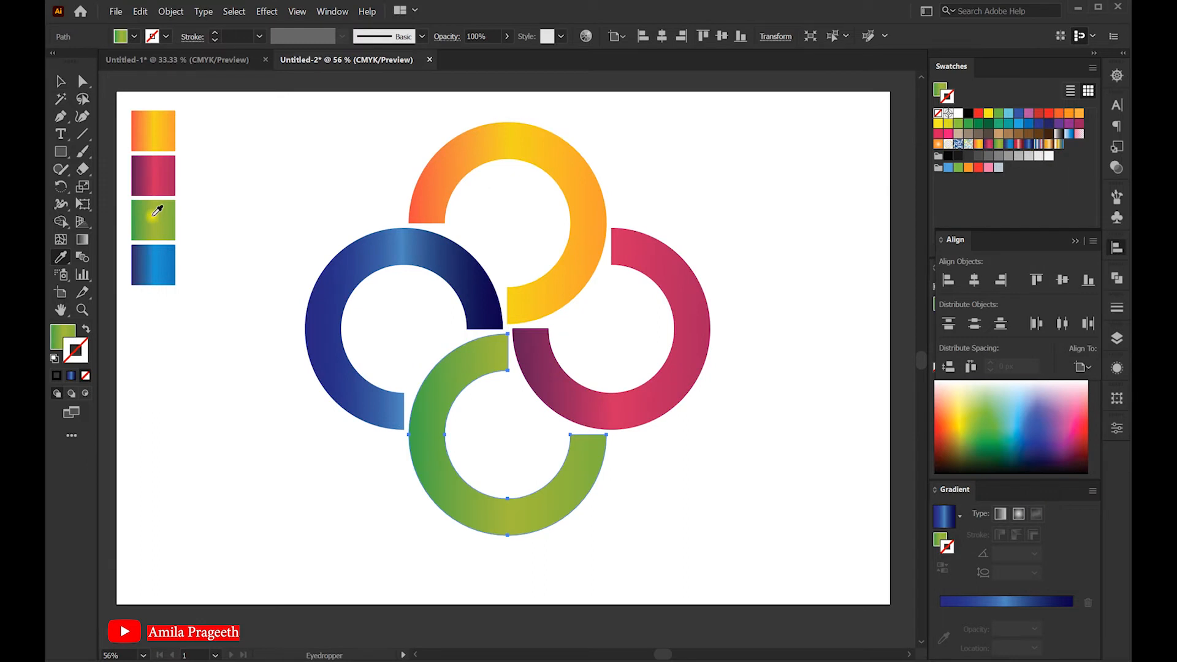
click(60, 80)
Apply the blue gradient of the sample square to the left ring with the Eyedropper.
click(331, 287)
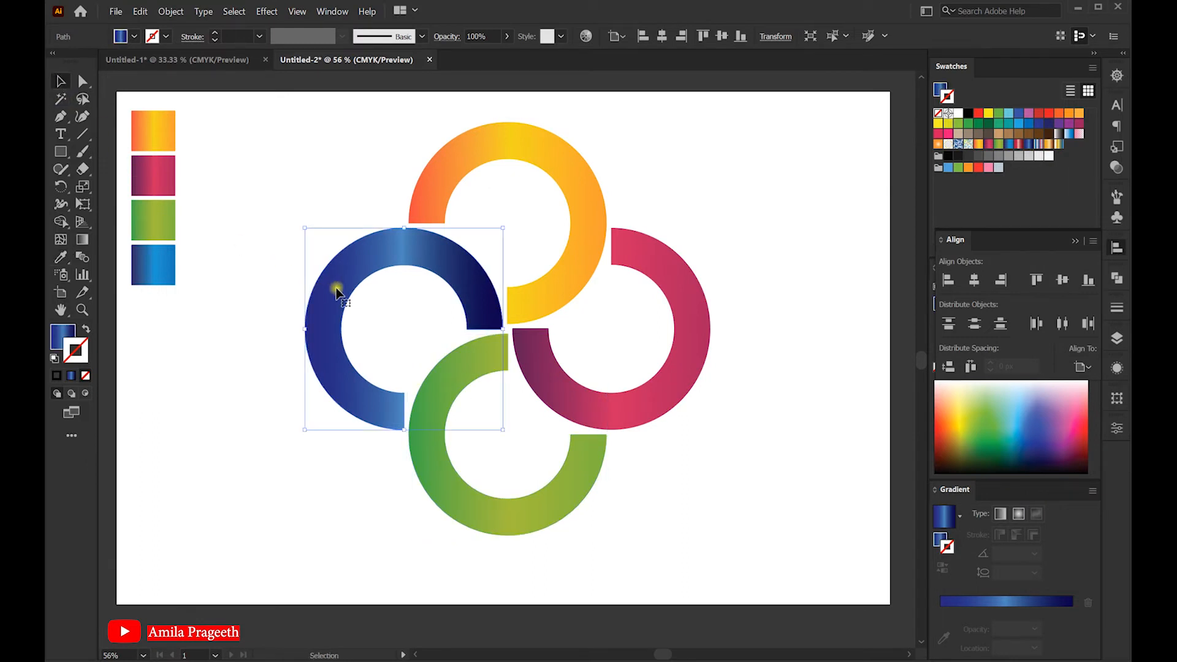
click(60, 257)
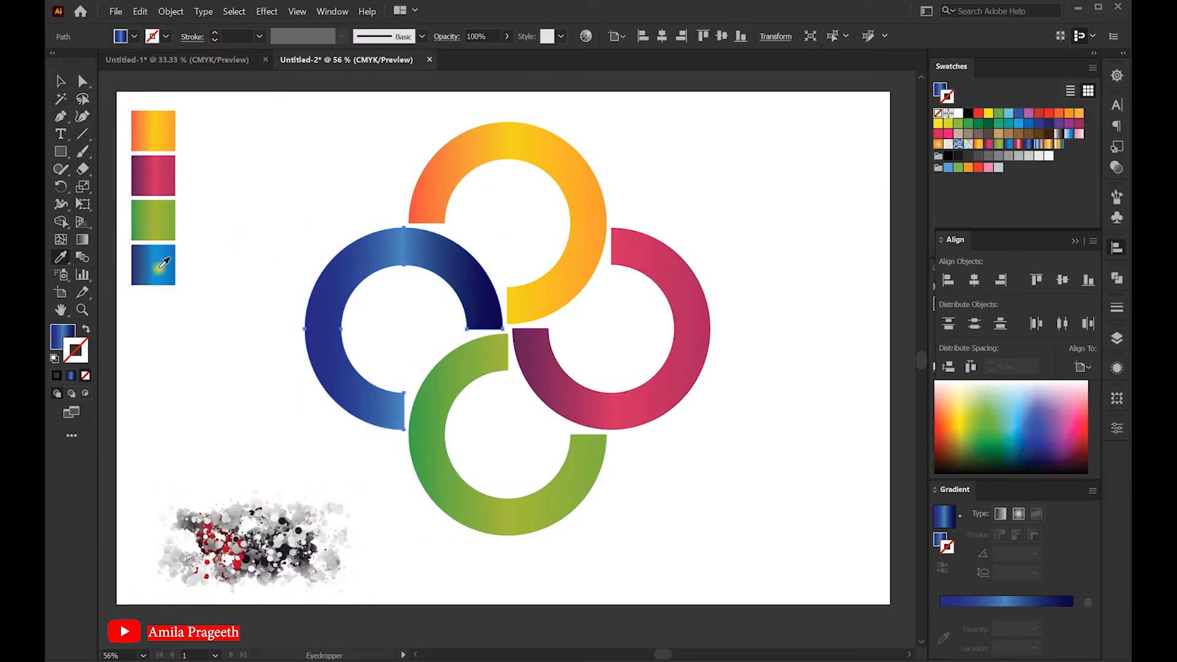
click(151, 265)
click(60, 80)
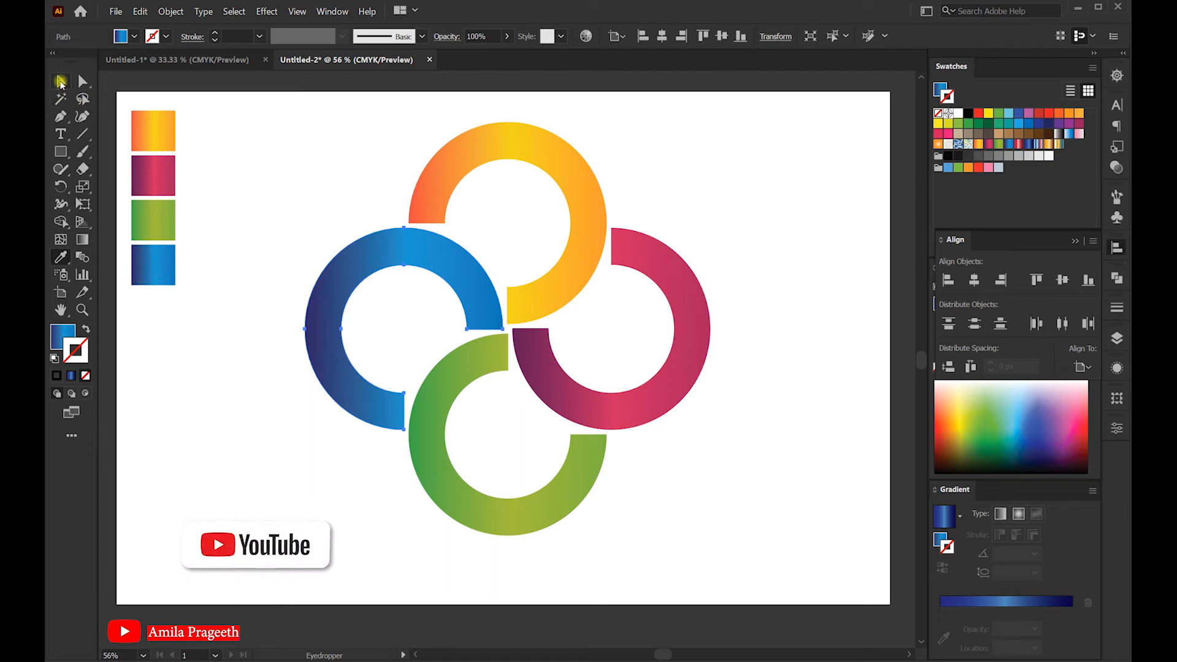
Redirect the upper ring's gradient to run vertically at about 90°, from red at its lower end to orange above its top edge.
click(505, 150)
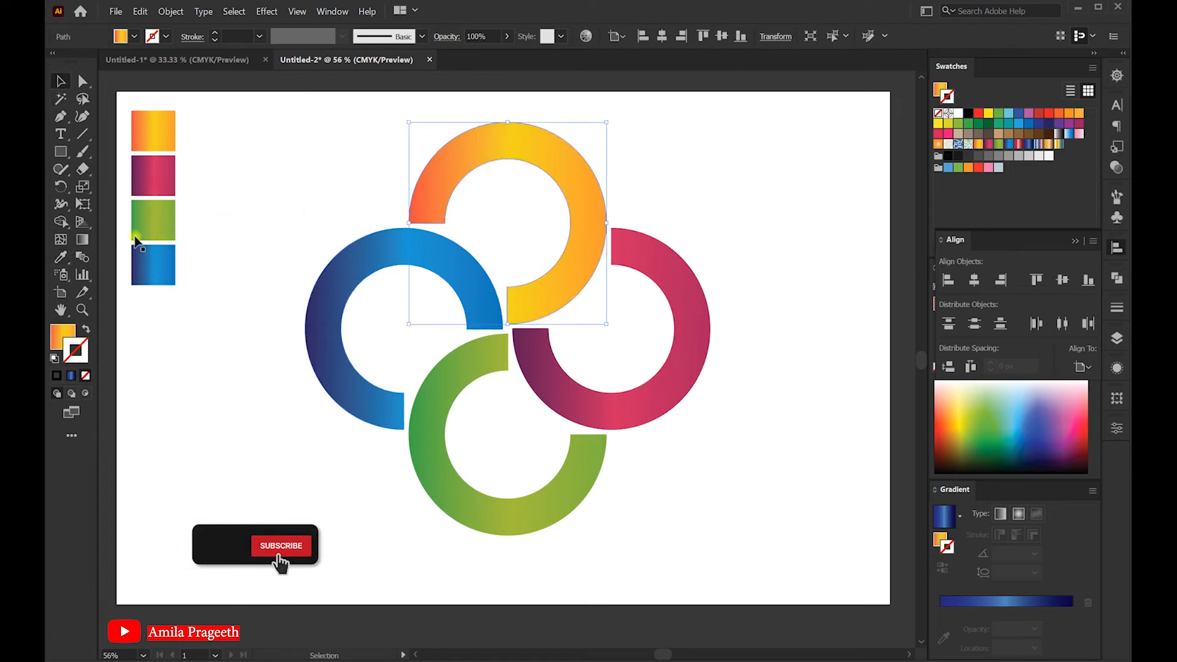
click(82, 239)
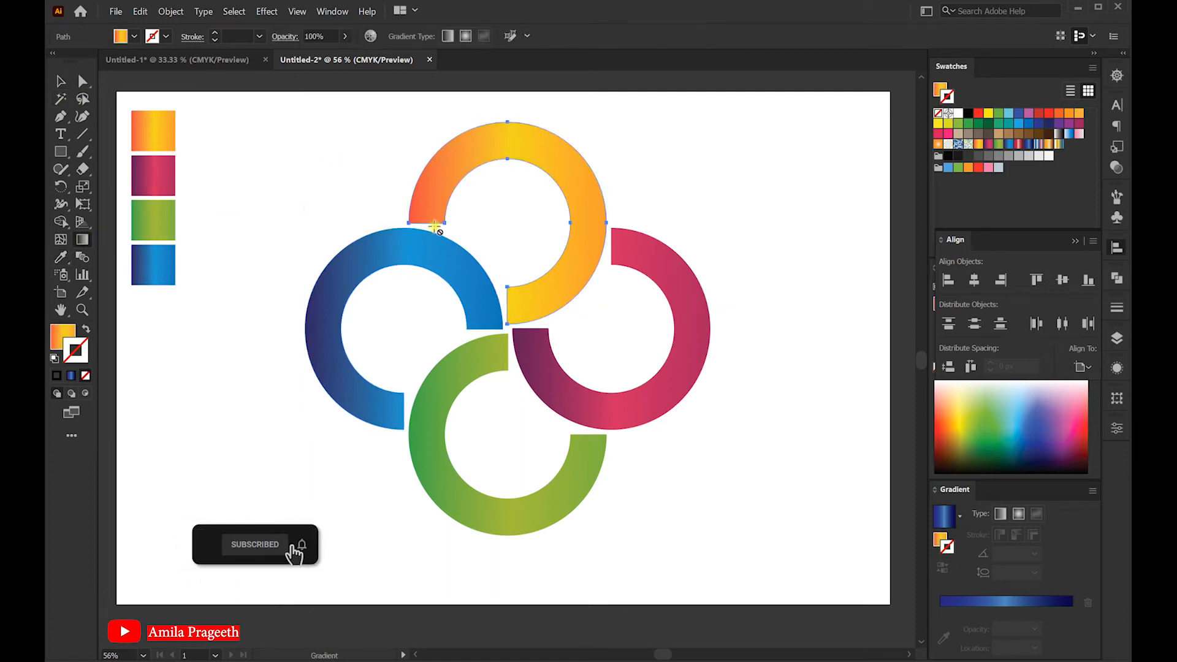
click(61, 81)
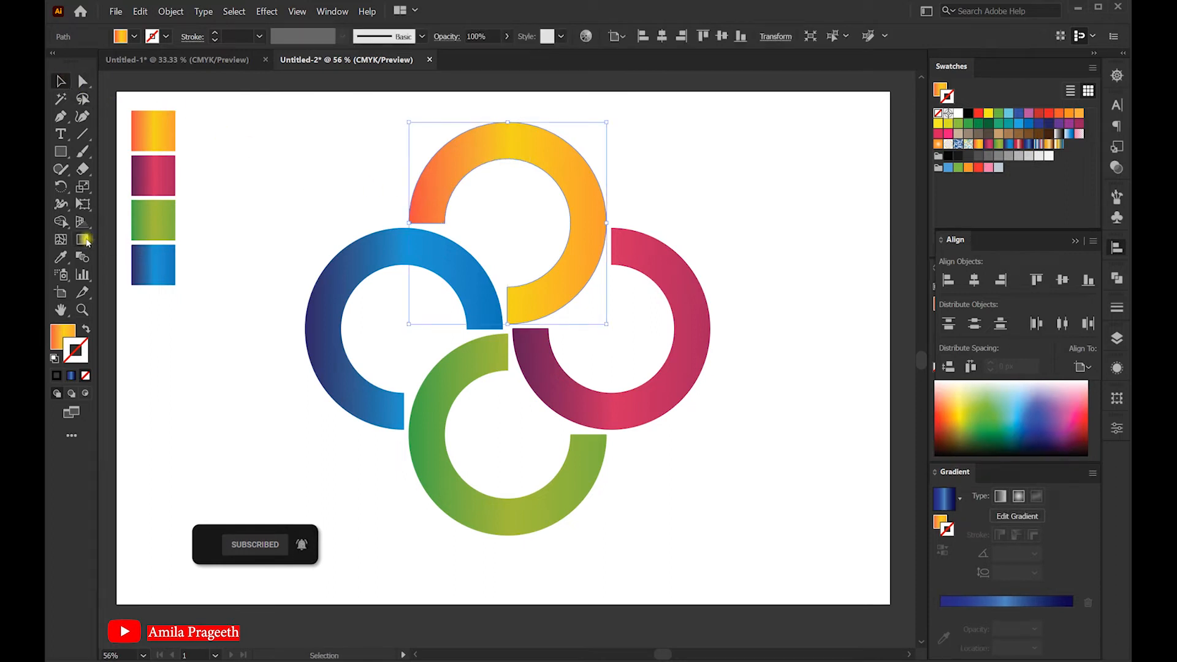
click(64, 336)
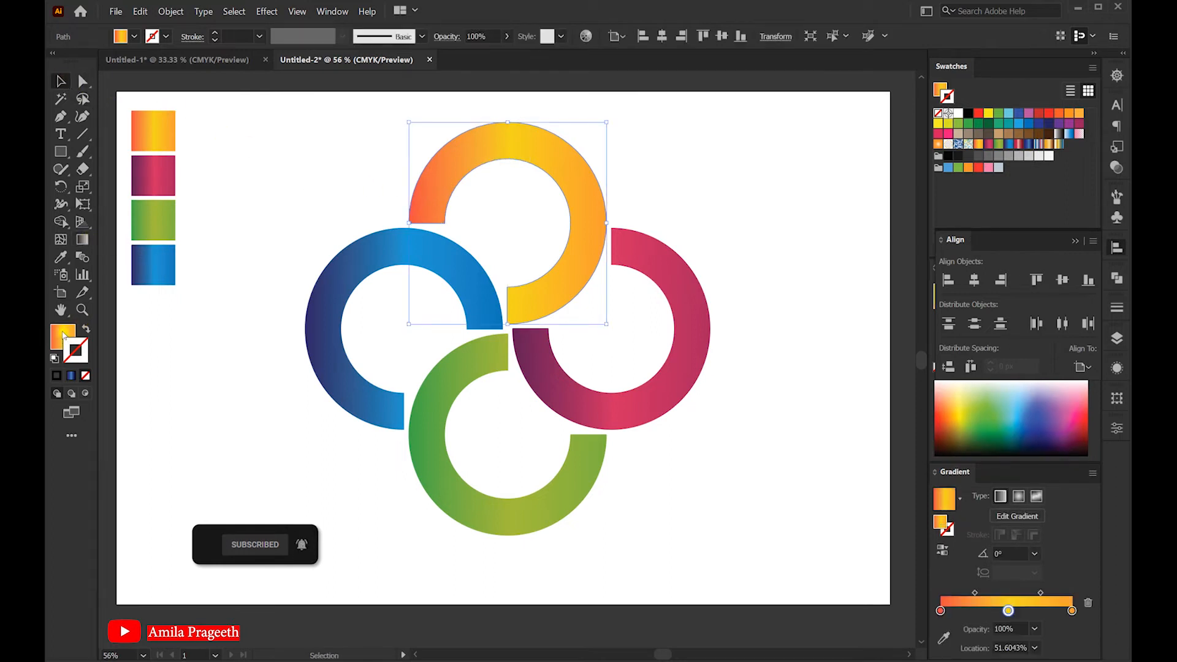
click(82, 239)
drag(514, 108, 508, 221)
mouse_move(507, 305)
mouse_down()
mouse_move(501, 257)
mouse_move(551, 153)
mouse_move(507, 108)
mouse_up()
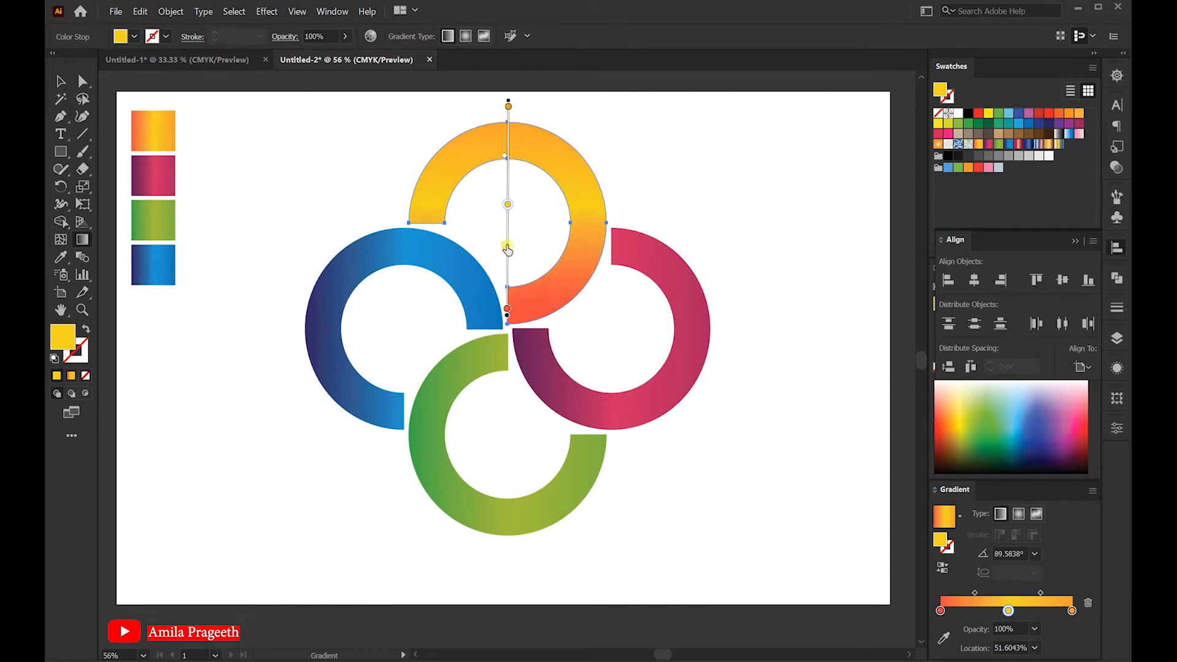
Shift the upper ring's yellow colour stop to about 55% and move the yellow-orange midpoint closer to the orange end.
drag(507, 242, 508, 193)
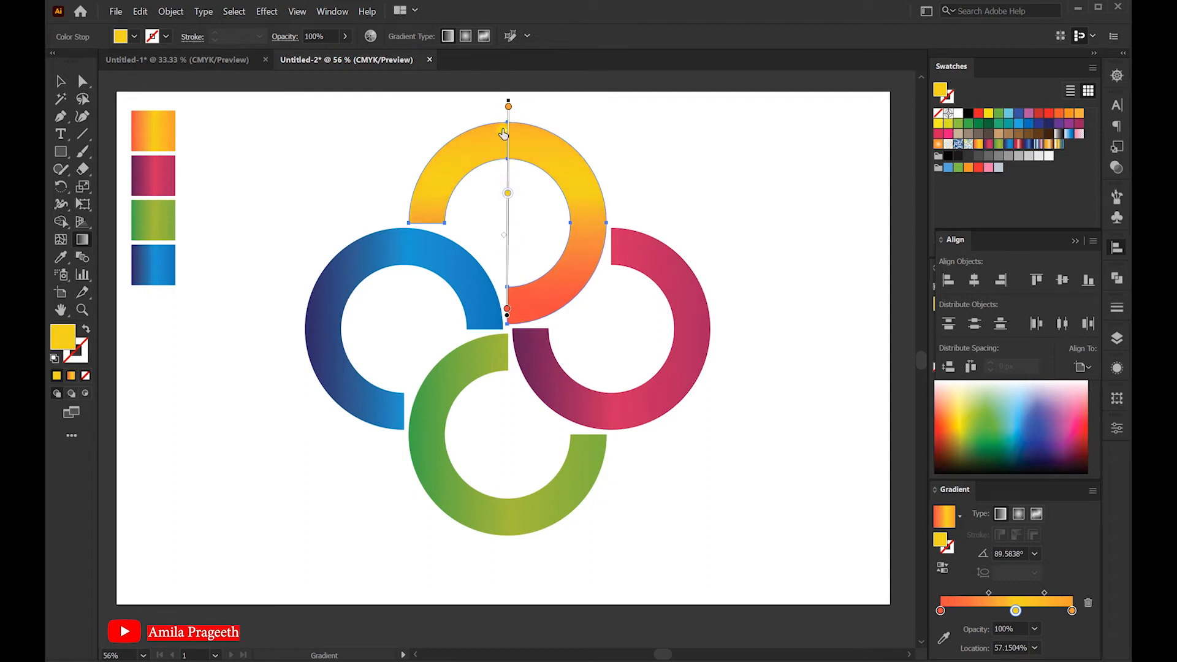
drag(503, 128, 505, 123)
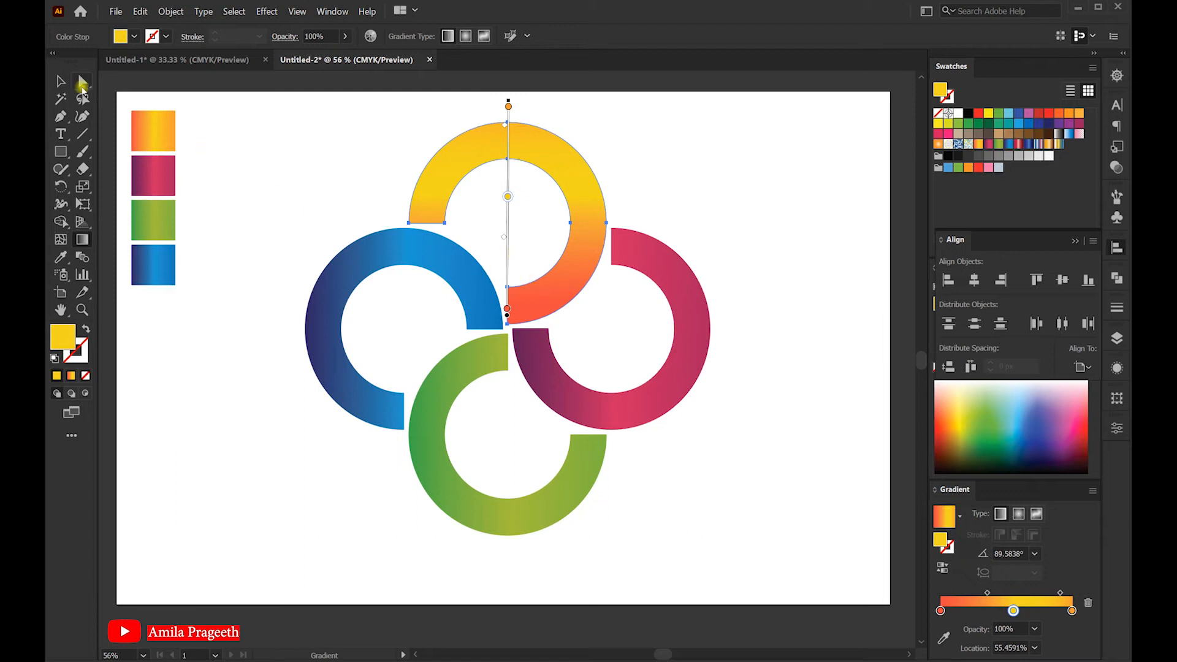
click(63, 81)
Redraw the right ring's gradient nearly horizontally at about 1°, from its inner end to beyond its outer edge.
click(700, 317)
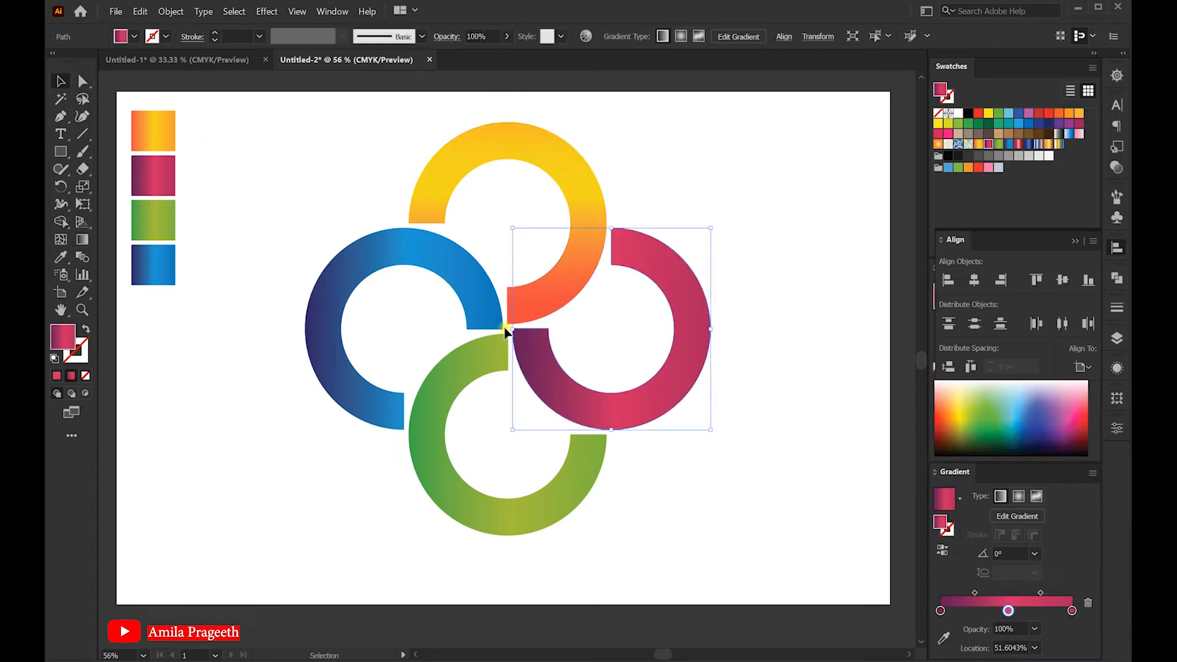
click(82, 239)
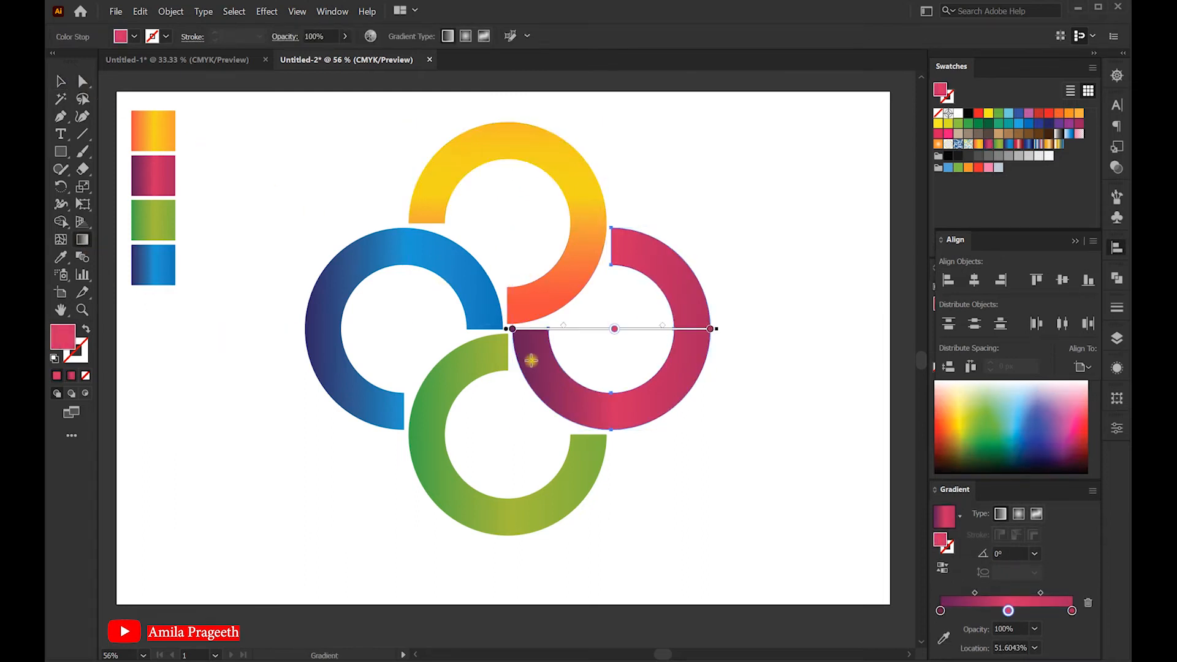
drag(512, 350, 758, 344)
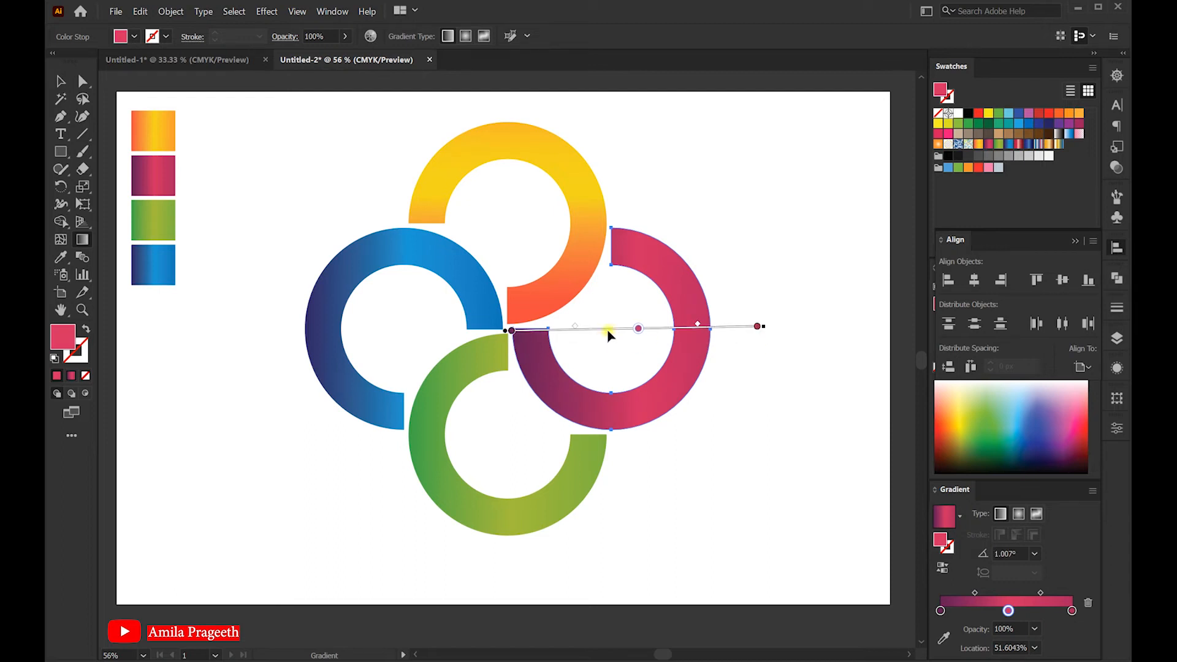
Move the right ring's middle pink colour stop slightly toward the purple end and its outer midpoint slightly outward.
drag(588, 326, 587, 326)
drag(697, 325, 708, 325)
drag(626, 331, 629, 329)
click(59, 81)
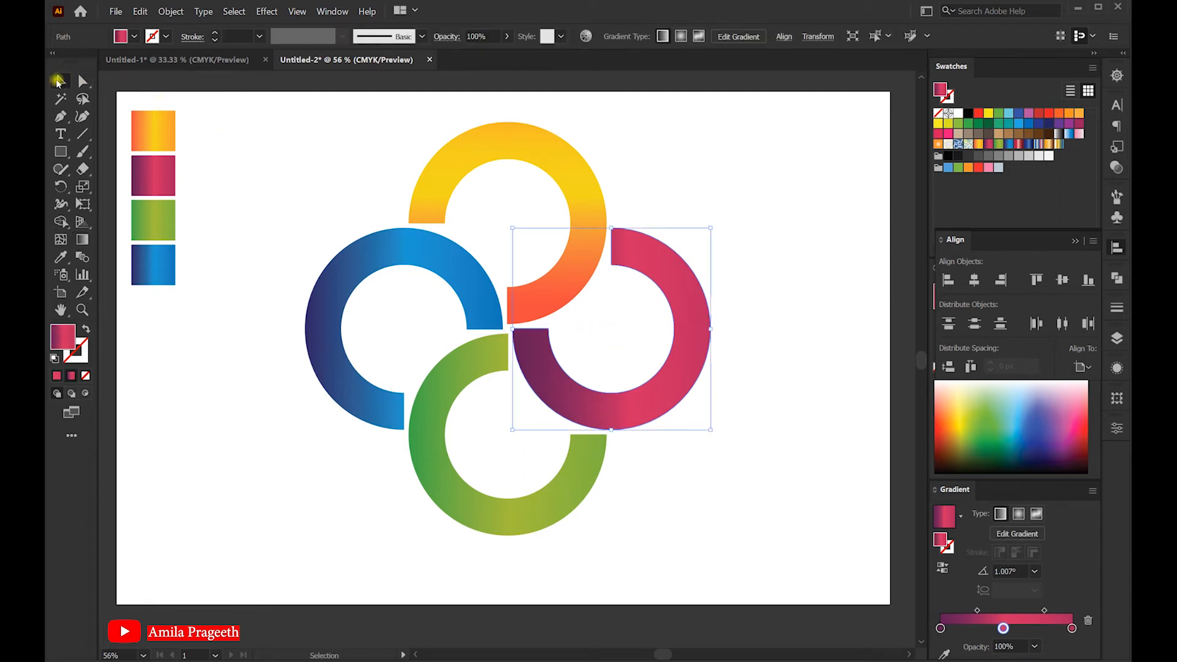
Redraw the lower ring's gradient vertically at about -90°, from green at its upper inner end to olive below its outer edge.
click(442, 483)
click(85, 240)
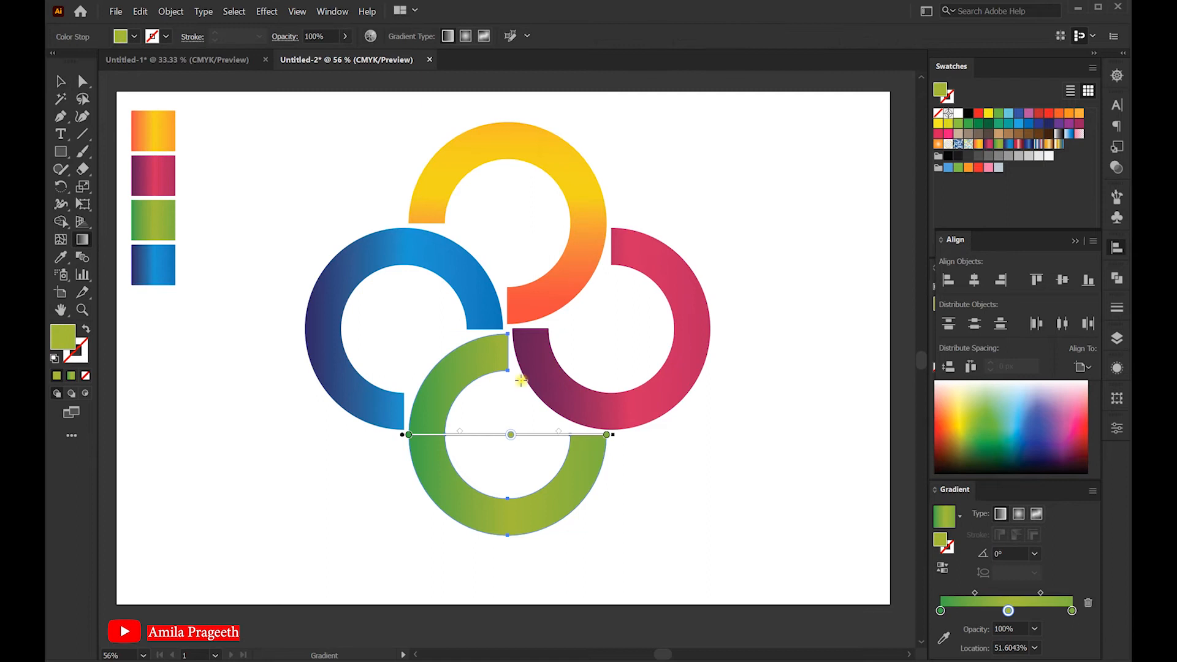
drag(508, 330, 507, 578)
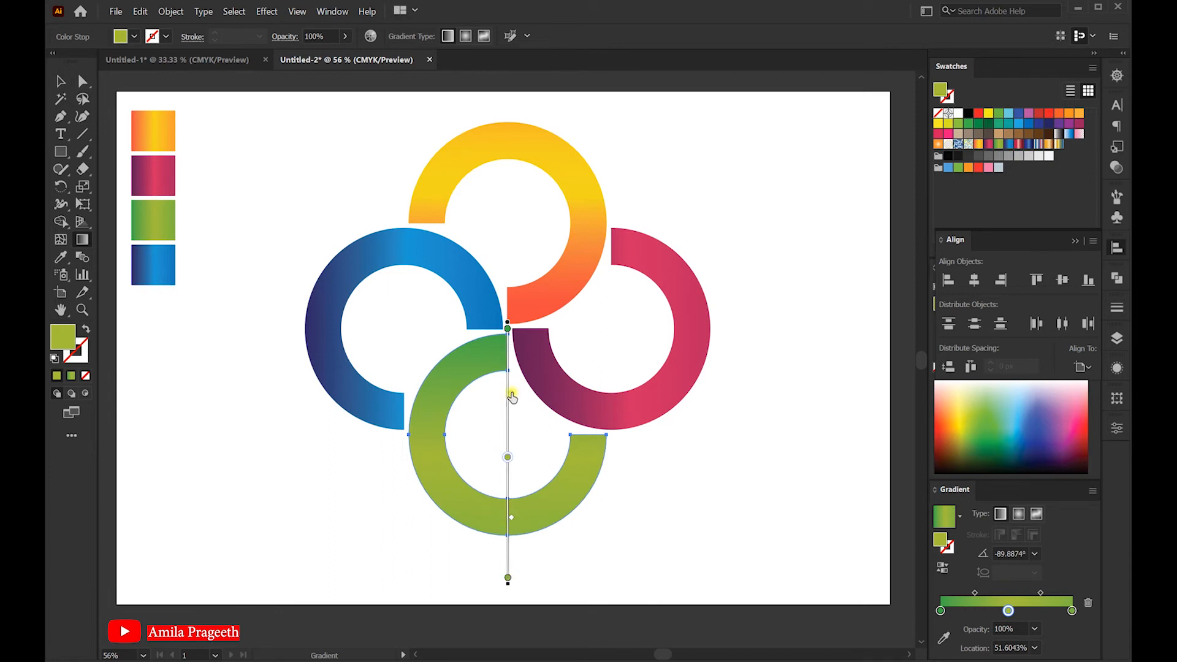
Shift the lower ring's middle colour stop to about 48% and move both gradient midpoints slightly toward the olive outer end.
drag(508, 421, 509, 419)
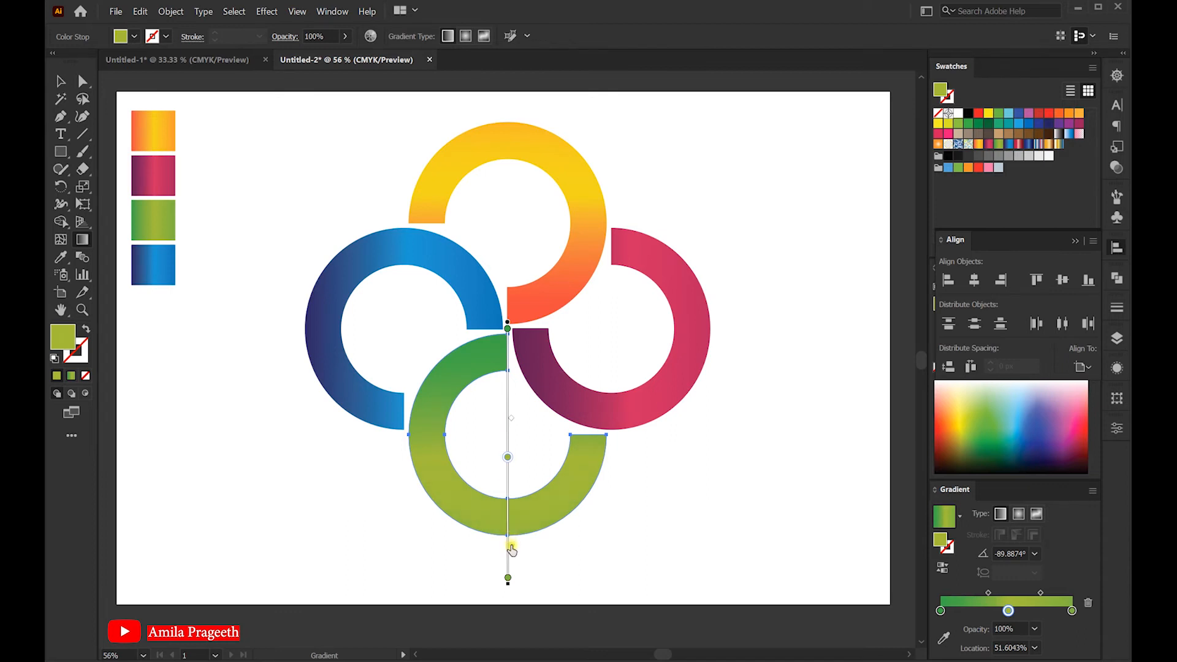
drag(511, 549, 511, 550)
drag(508, 456, 508, 450)
click(60, 81)
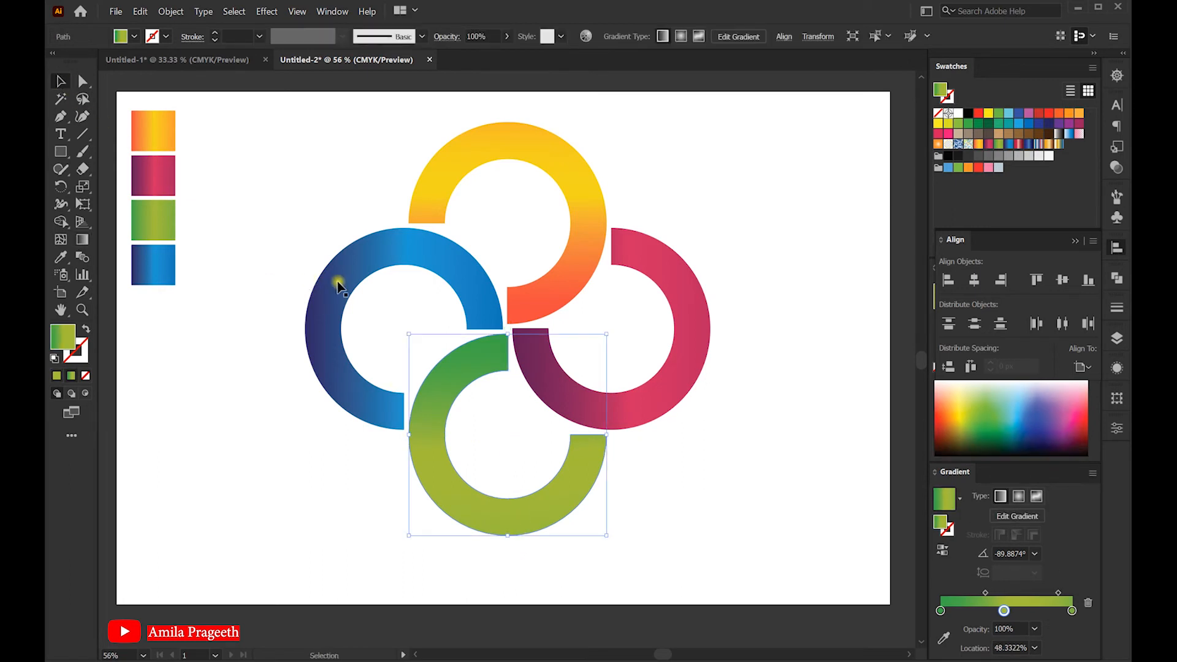
Redraw the blue ring's gradient nearly horizontally at about 179.5°, from dark blue at its inner end to light blue beyond its outer edge.
click(330, 285)
click(82, 239)
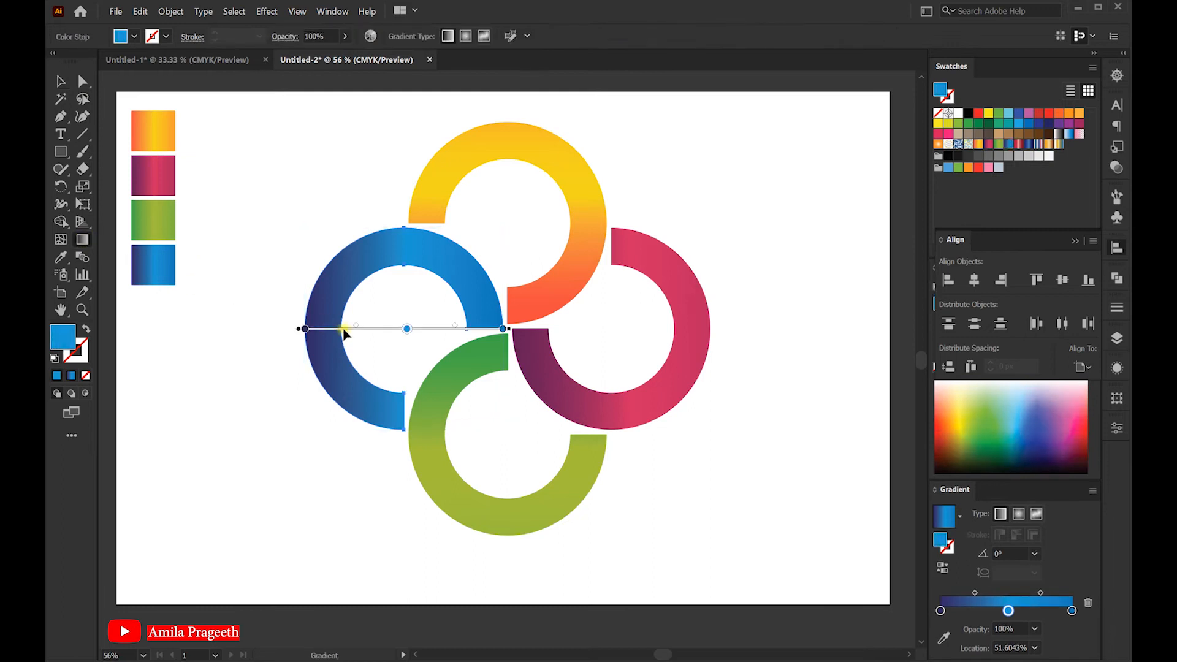
click(474, 332)
drag(474, 329, 468, 350)
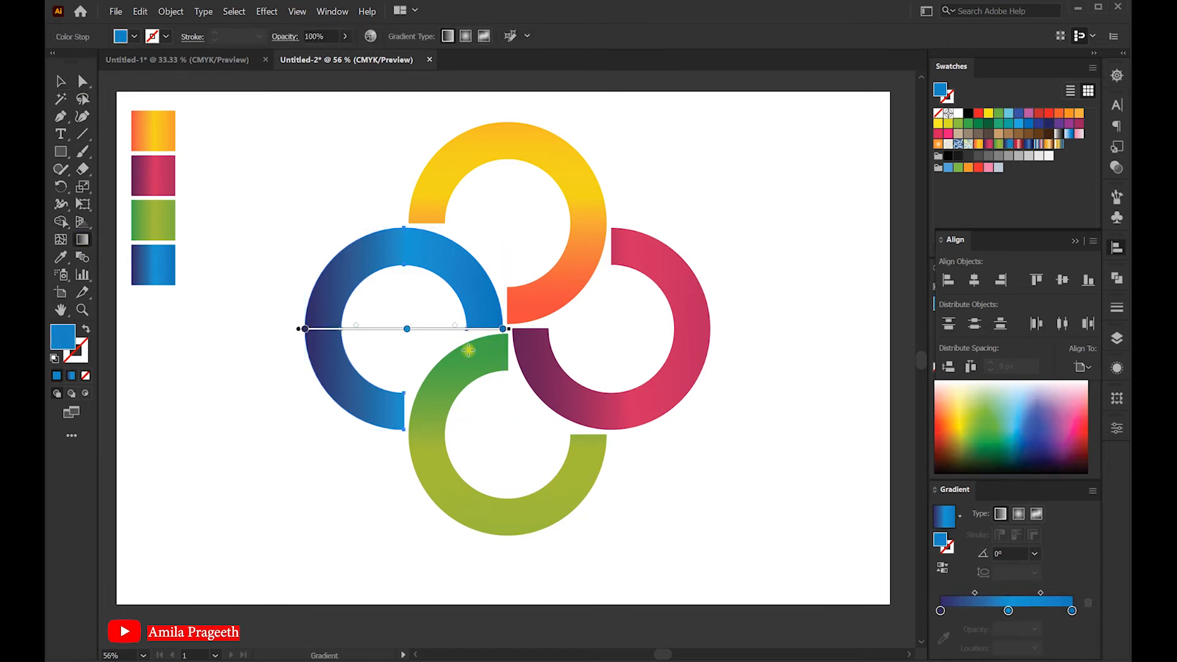
click(474, 330)
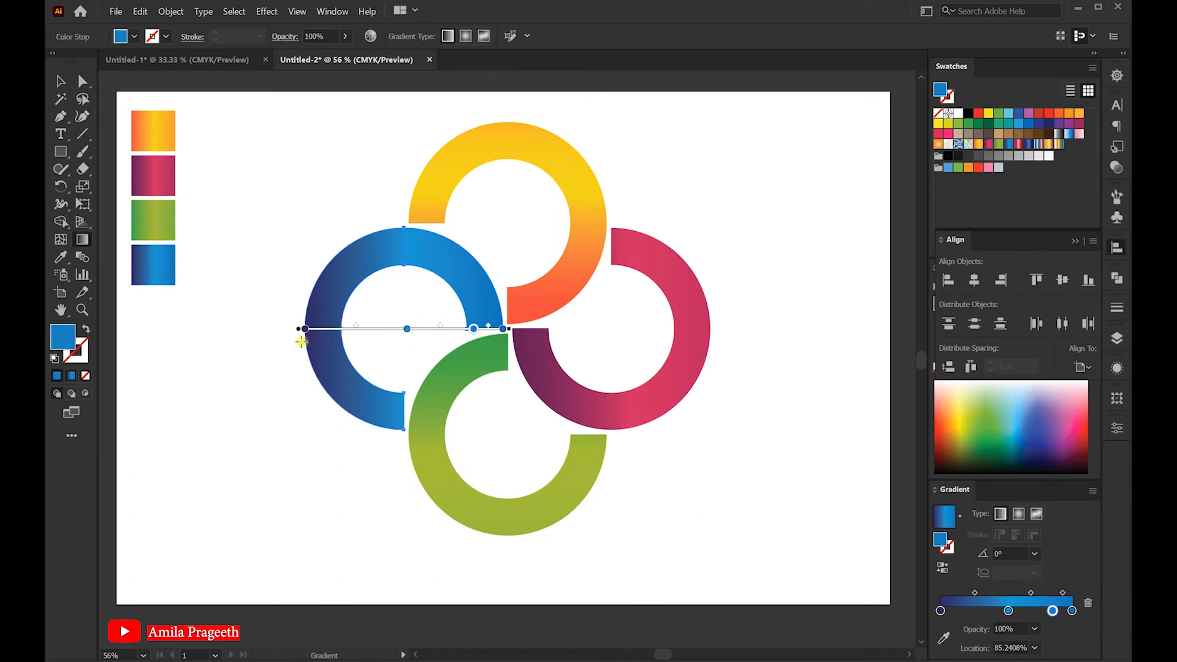
mouse_move(504, 316)
mouse_down()
mouse_move(268, 313)
mouse_move(284, 350)
mouse_up()
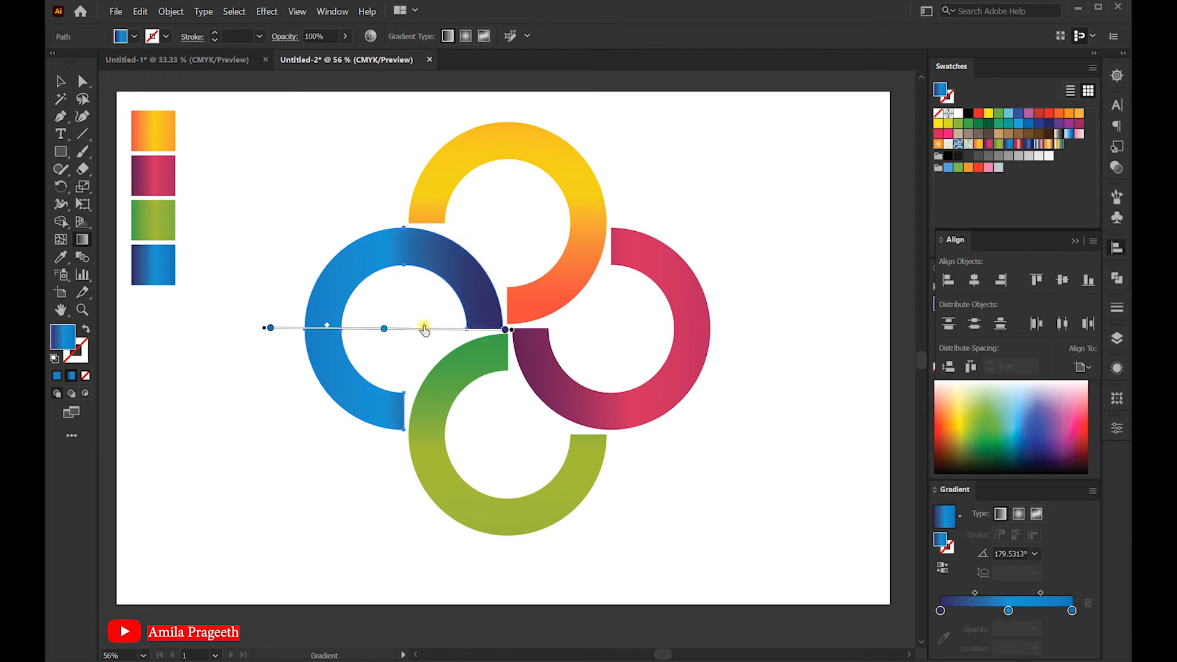
Move the blue ring's middle colour stop to about 47%, adjust the midpoints on both sides of it, and deselect the ring.
mouse_move(384, 328)
mouse_down()
mouse_move(371, 329)
mouse_move(402, 329)
mouse_up()
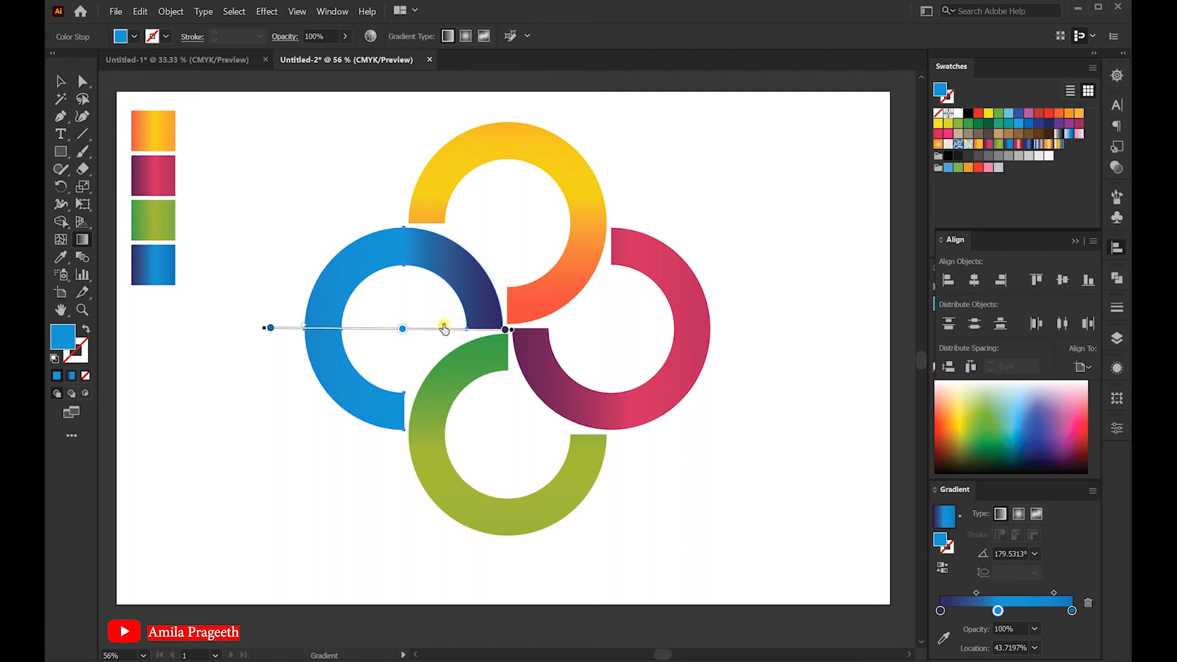
drag(305, 329, 341, 330)
drag(403, 330, 398, 330)
drag(398, 330, 400, 331)
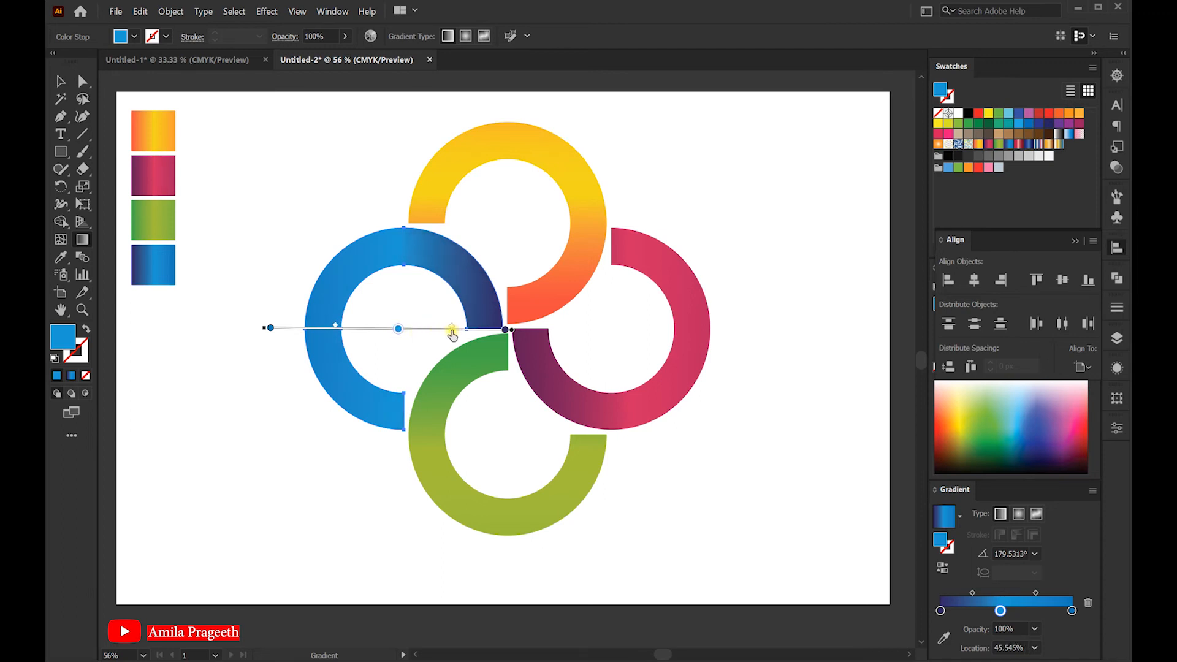
drag(397, 329, 437, 329)
drag(330, 330, 319, 325)
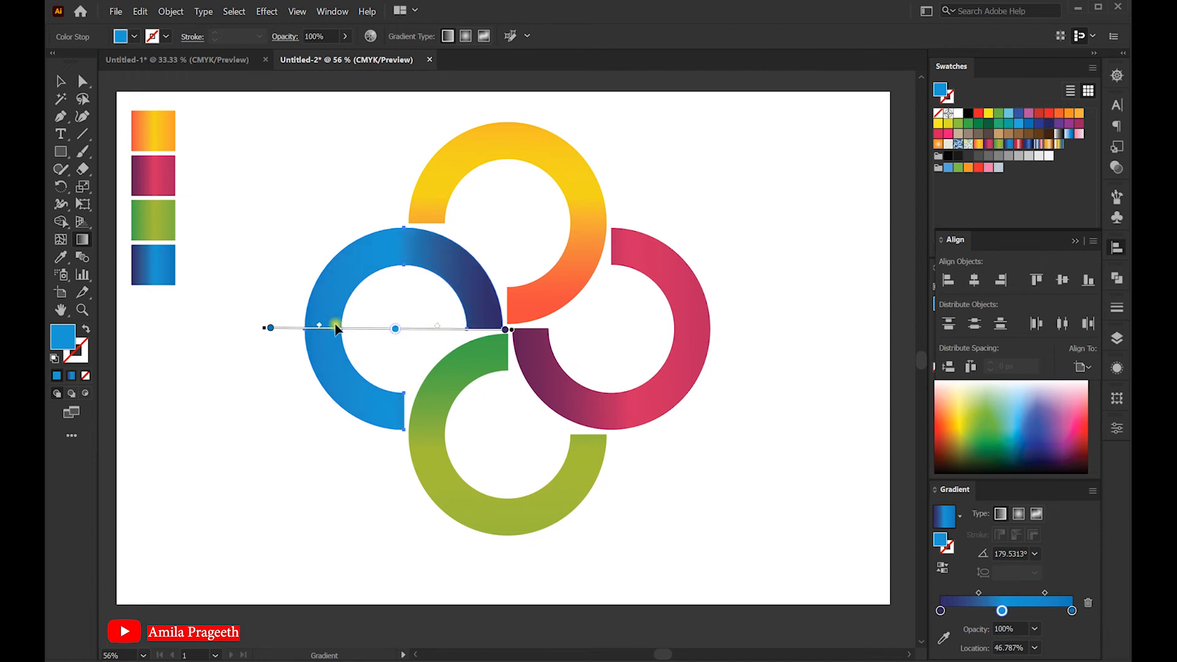
click(61, 83)
click(323, 157)
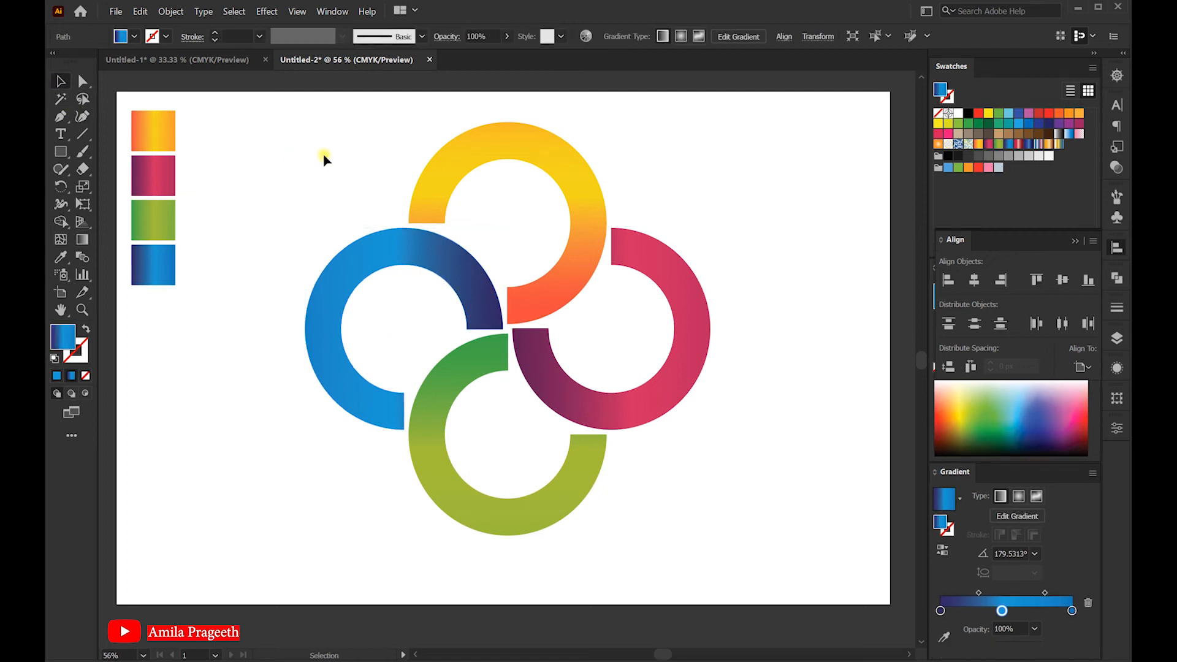
Select all four rings and group them into one object.
drag(367, 139, 650, 519)
right_click(531, 304)
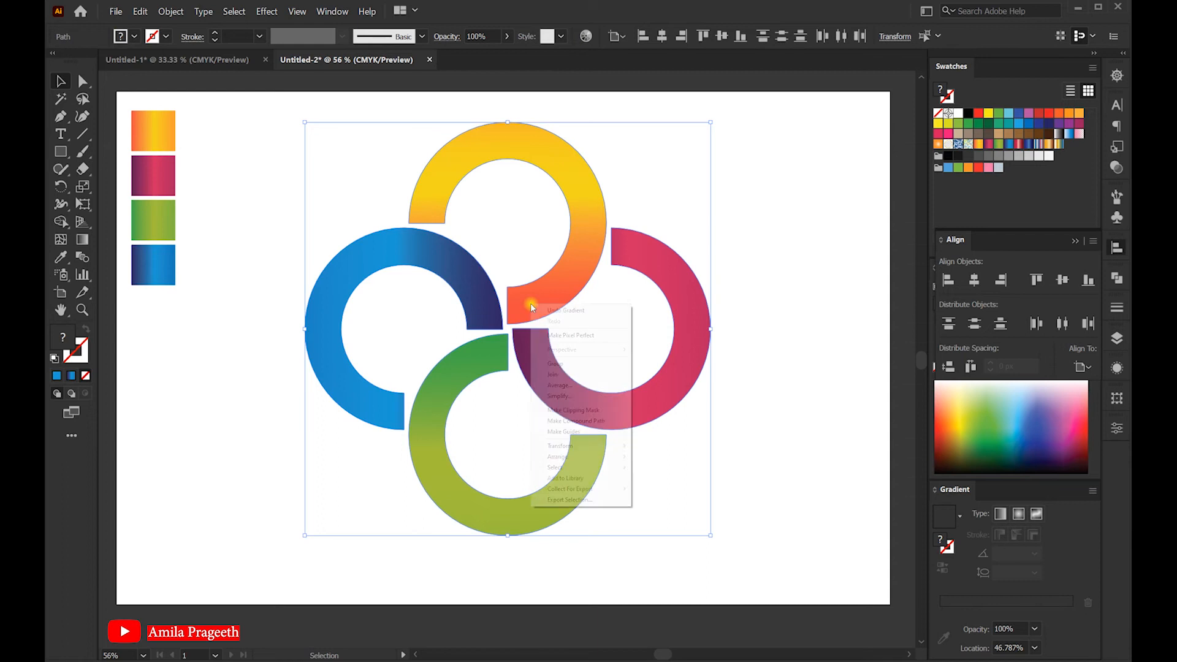
click(561, 365)
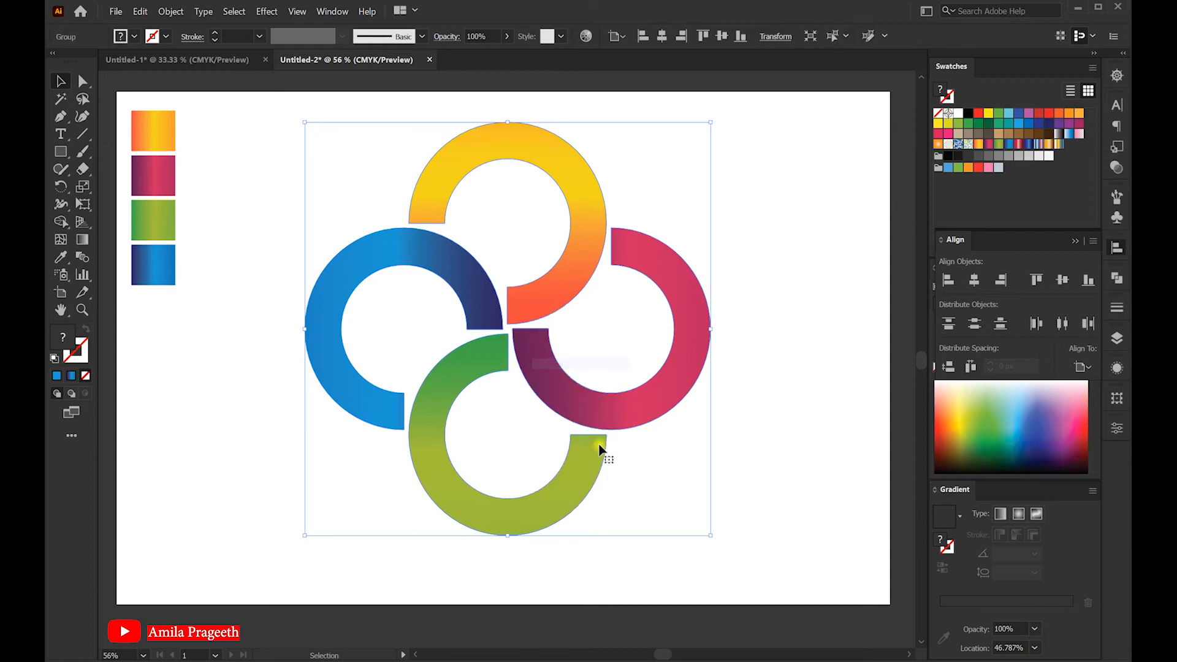
Scale the ring group down slightly and move it up to leave space beneath it.
drag(710, 537, 693, 517)
drag(525, 341, 525, 315)
click(165, 306)
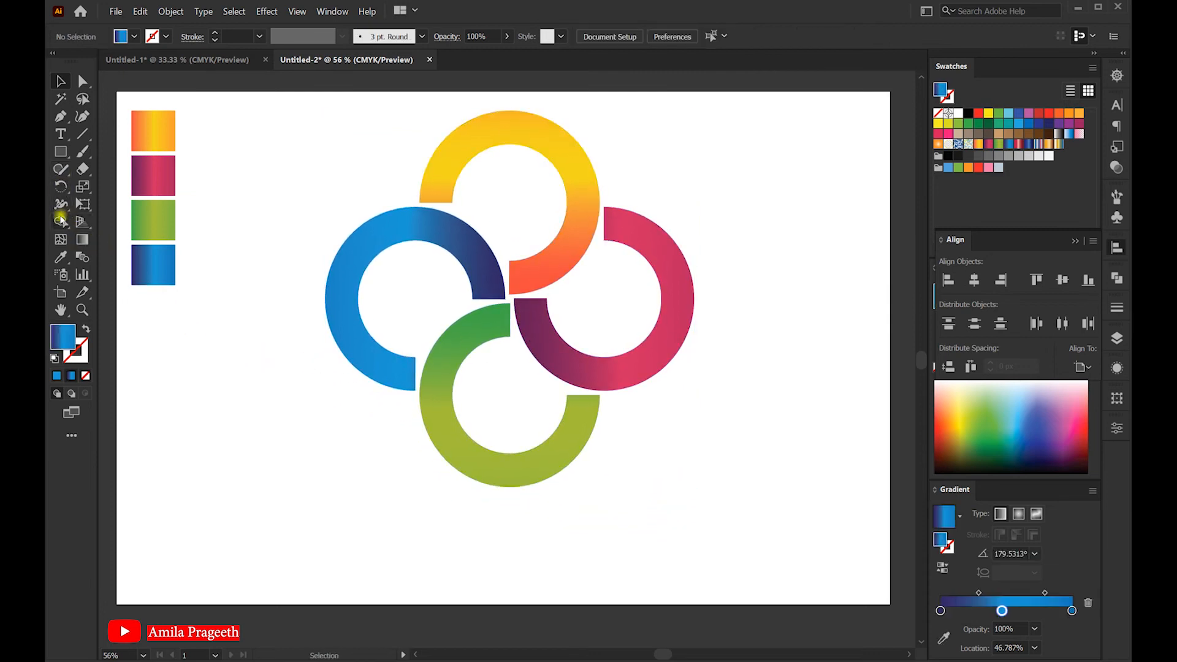
Add the text "YOUR TEXT HERE", enlarged to about 102 pt and placed beneath the ring group.
click(61, 133)
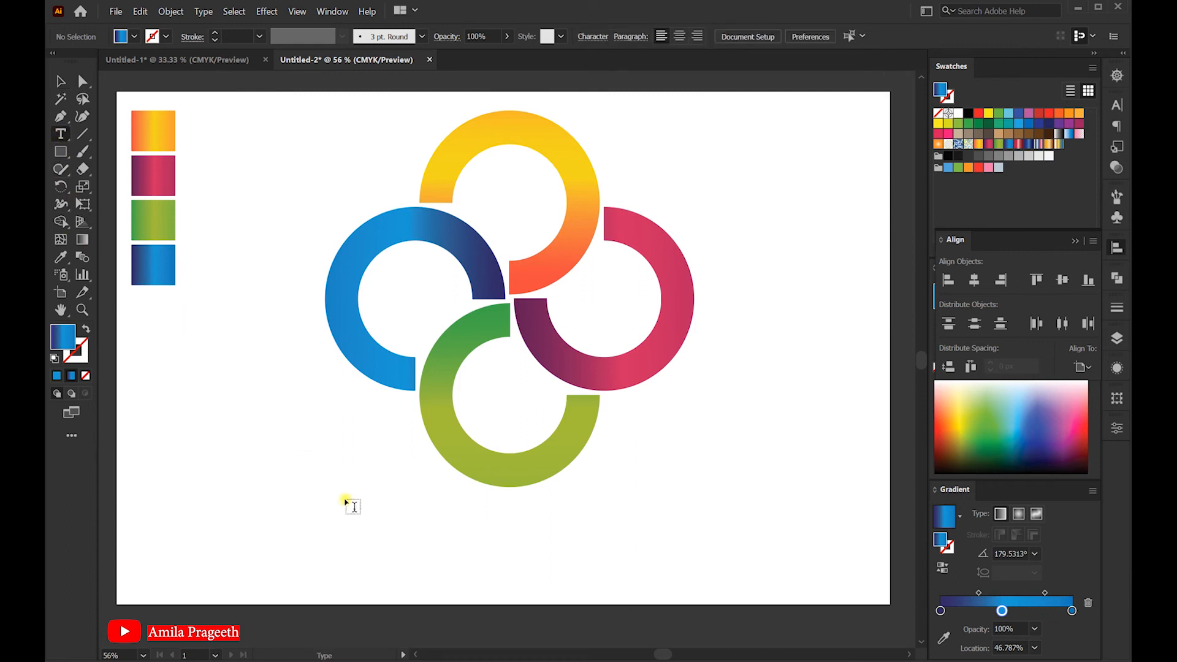
click(340, 507)
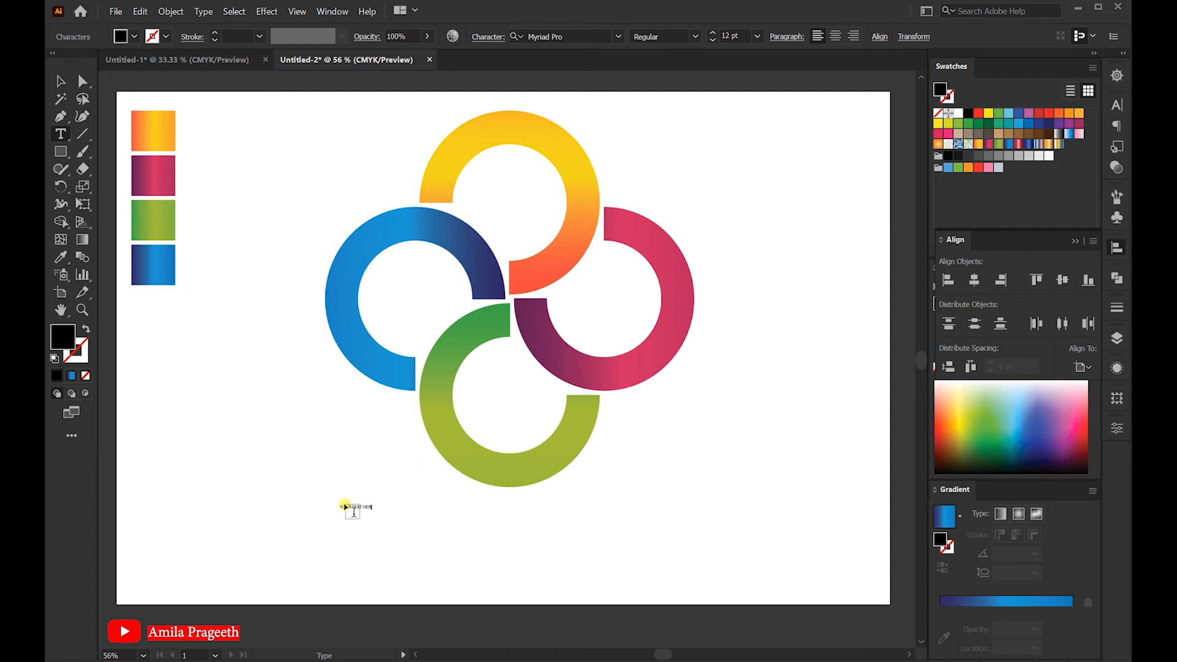
click(61, 81)
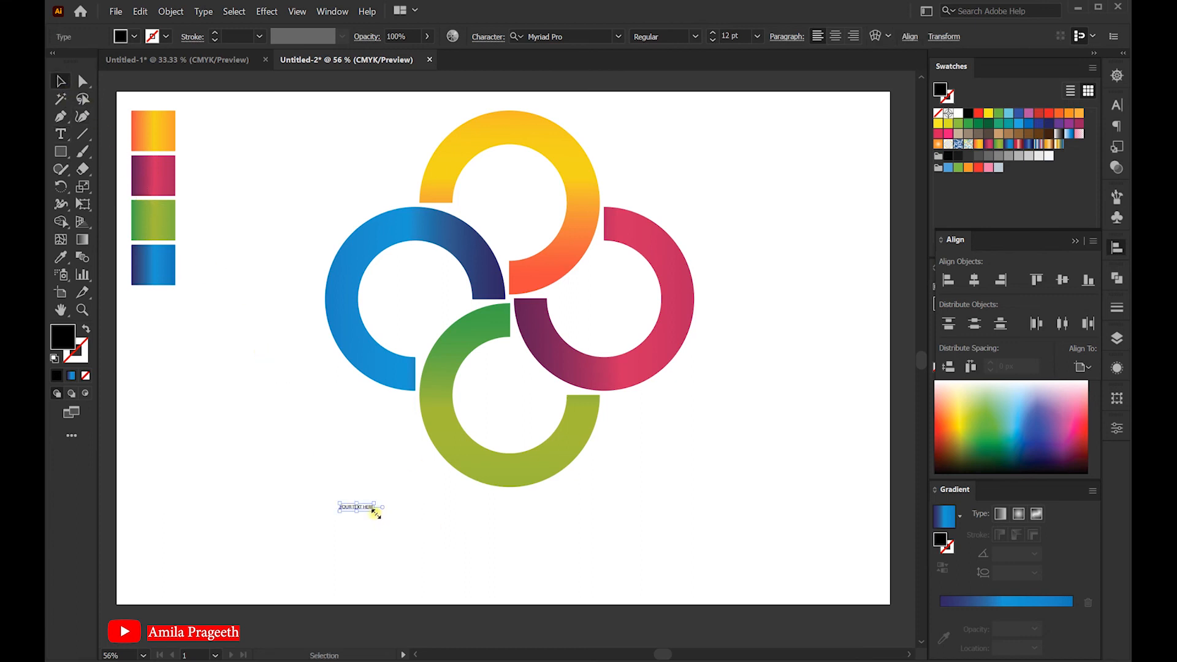
drag(376, 512, 499, 552)
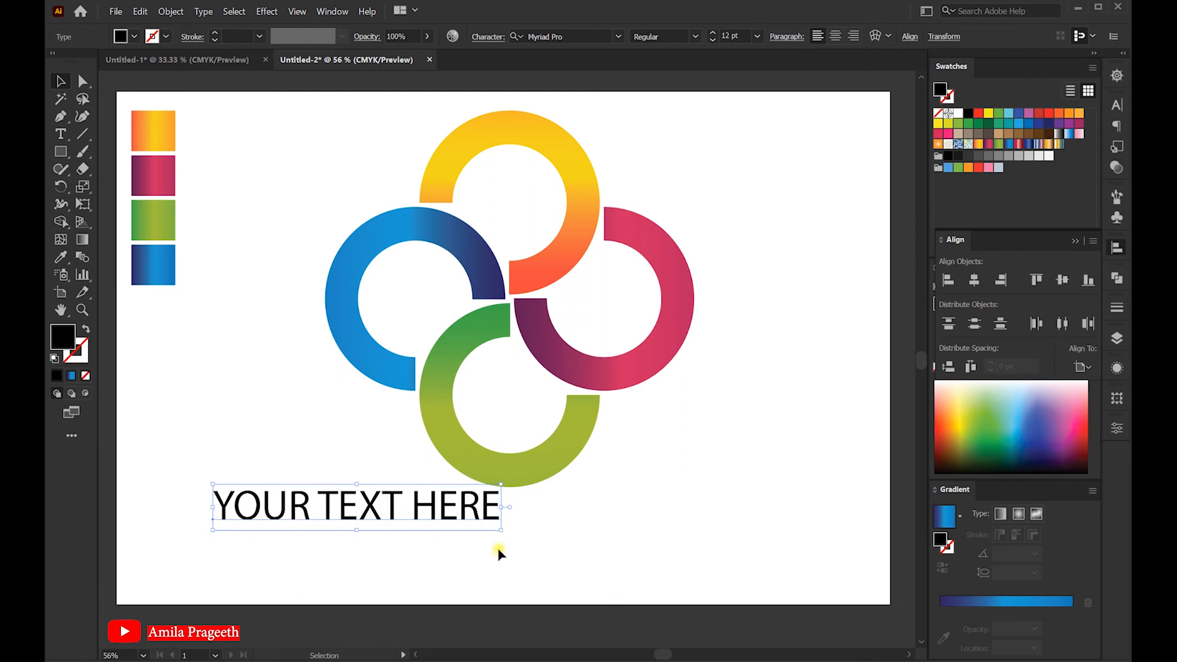
drag(393, 499, 532, 519)
Convert the text to outlines and fill it with the gold-to-brown gradient swatch.
right_click(532, 525)
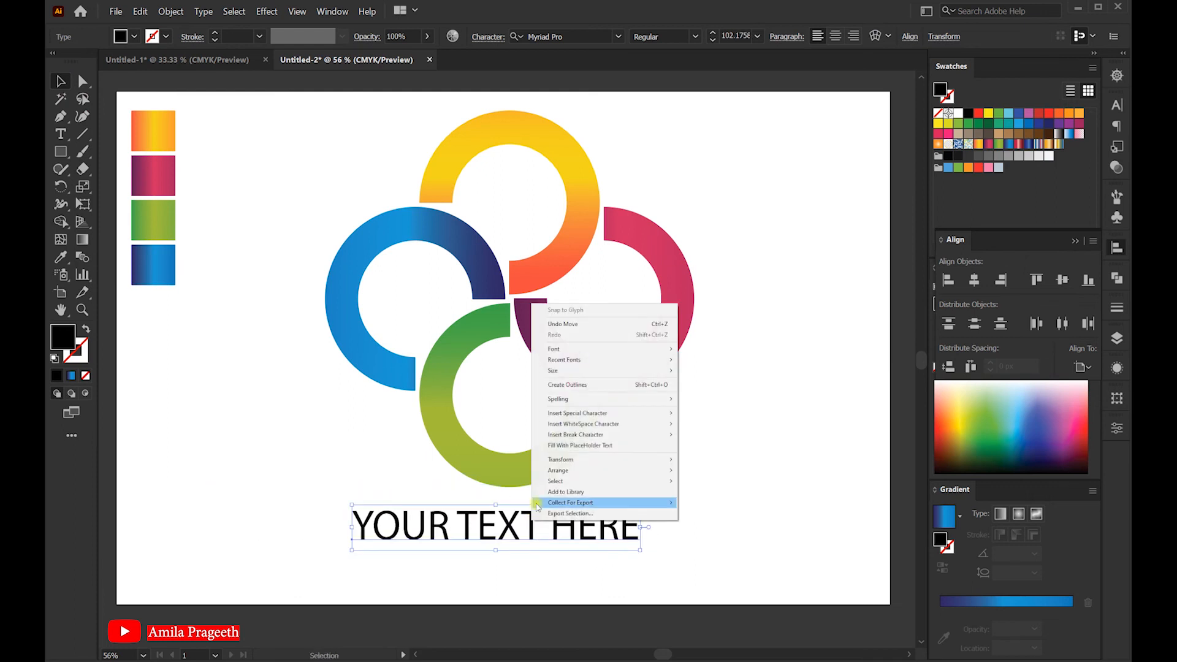
click(567, 384)
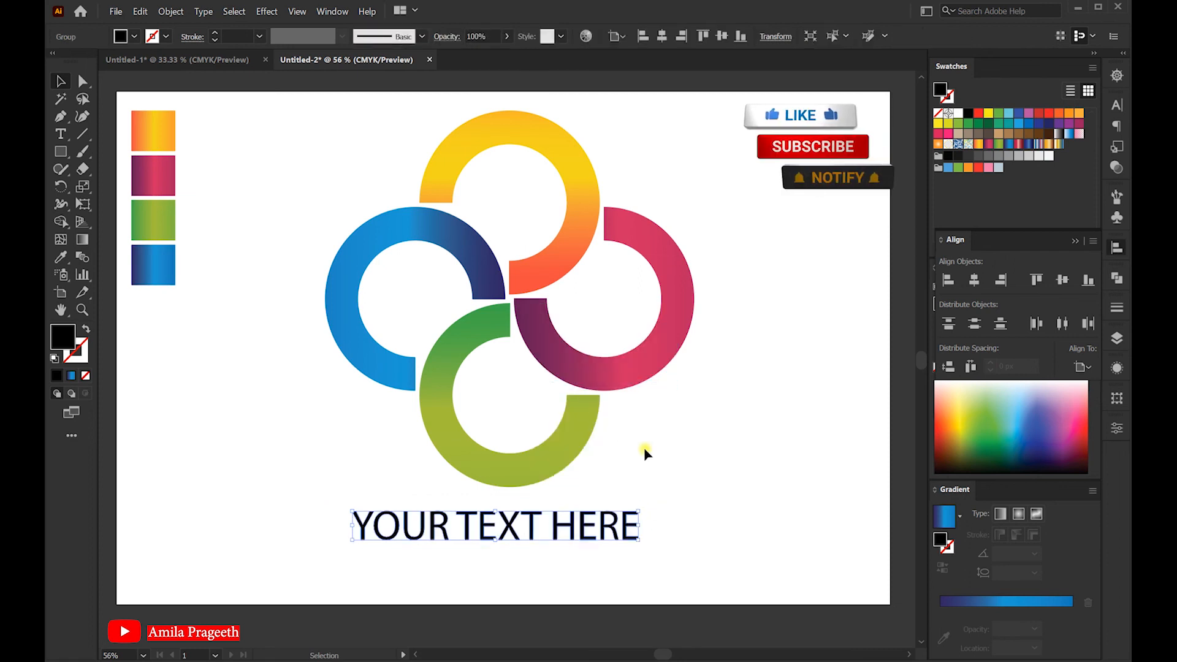
click(1047, 145)
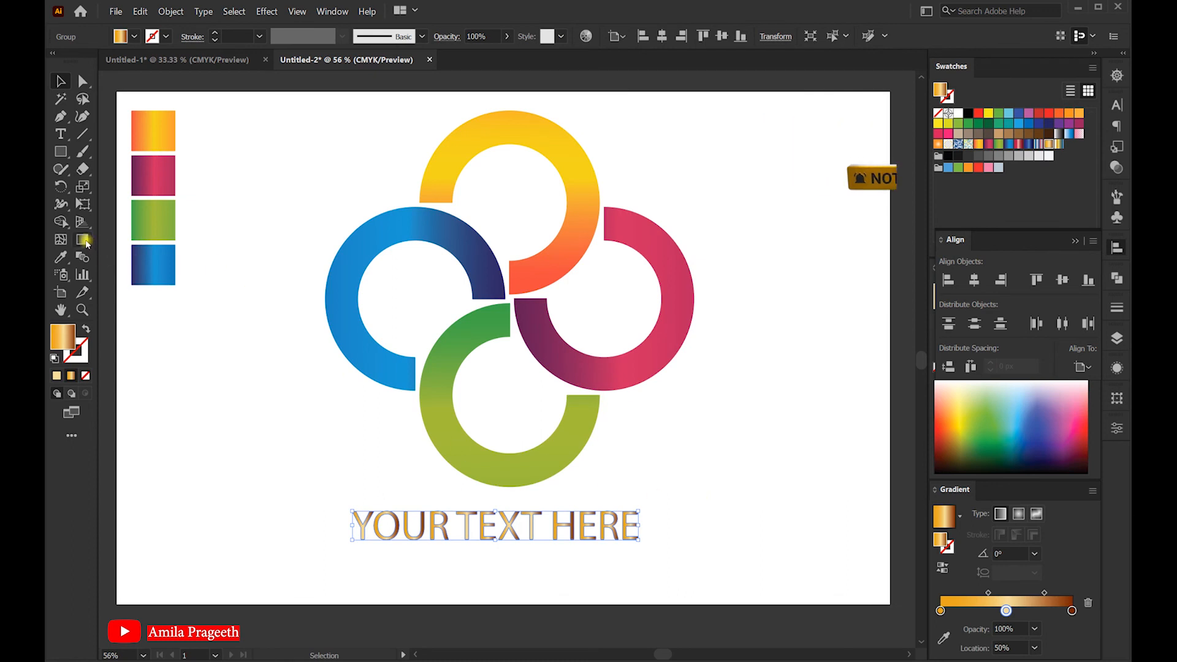
Redraw the gradient vertically across all the letters at about -90°, gold above and brown below, and deselect the text.
key(g)
drag(581, 472, 583, 558)
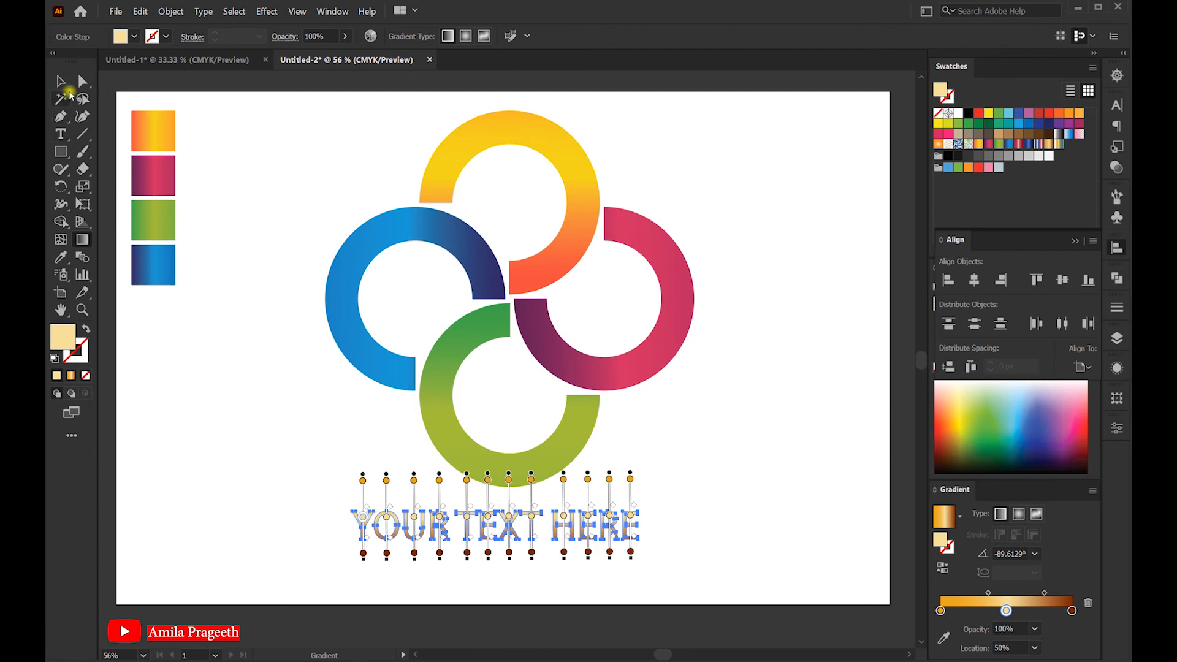
click(61, 80)
click(288, 298)
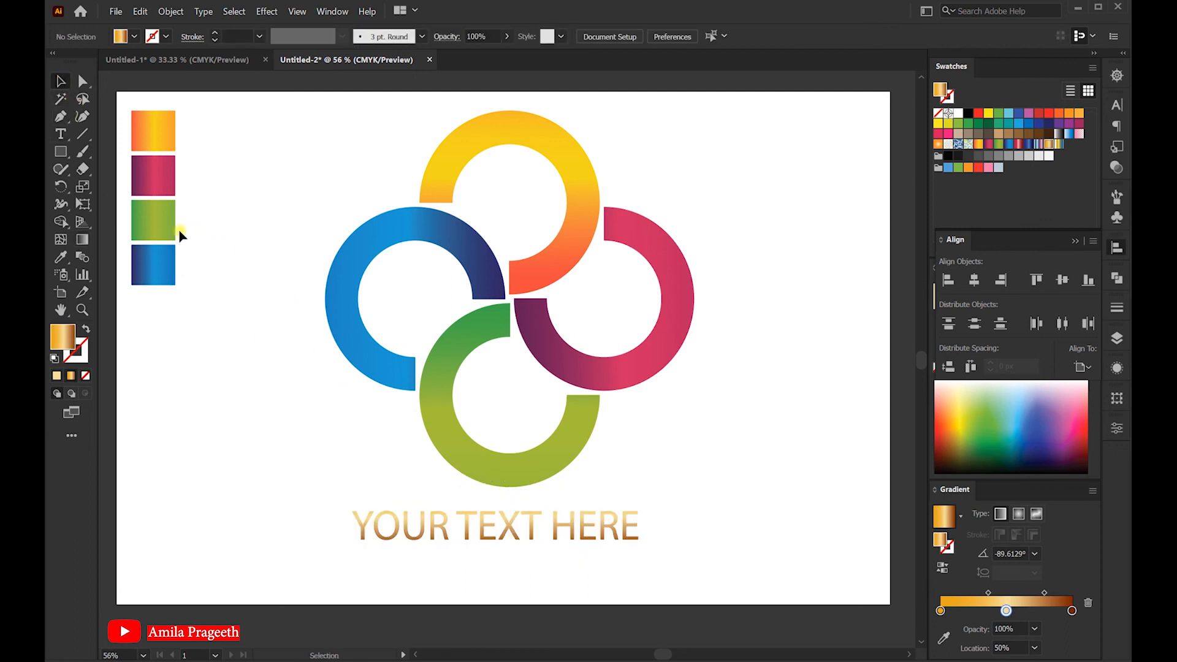
Draw a rectangle without fill or stroke that covers the whole artboard.
click(61, 152)
click(86, 376)
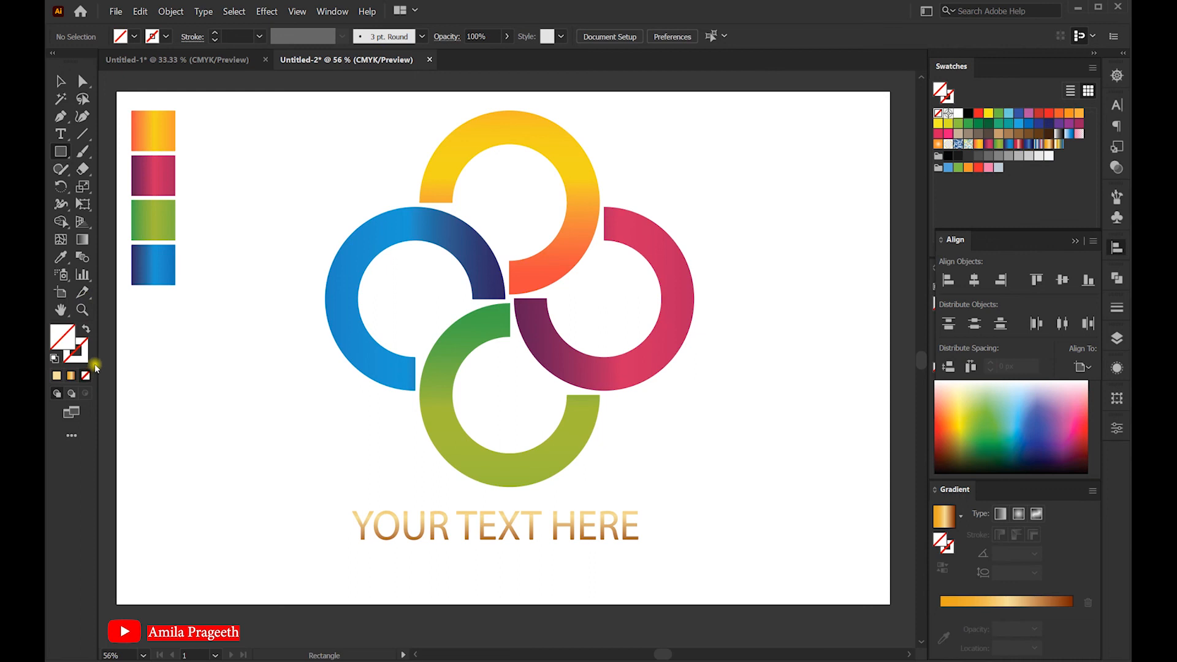
mouse_move(116, 92)
mouse_down()
mouse_move(513, 407)
mouse_move(730, 533)
mouse_move(889, 603)
mouse_up()
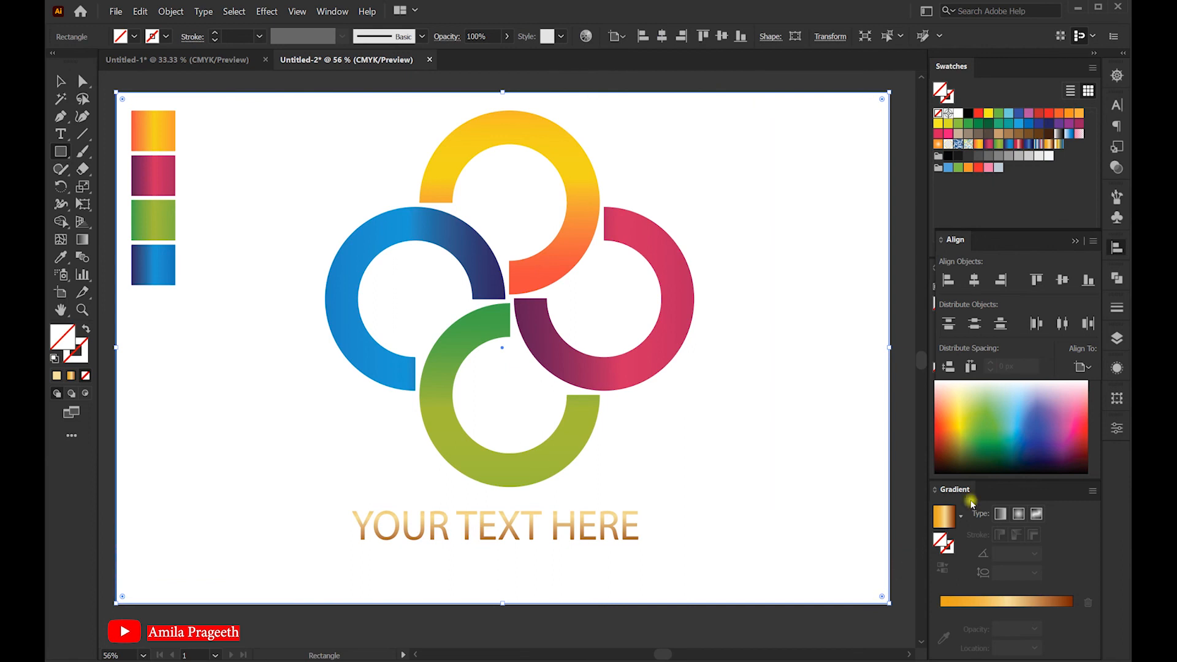
Fill the artboard-sized rectangle with black and send it to the back behind the rings and text.
click(1073, 244)
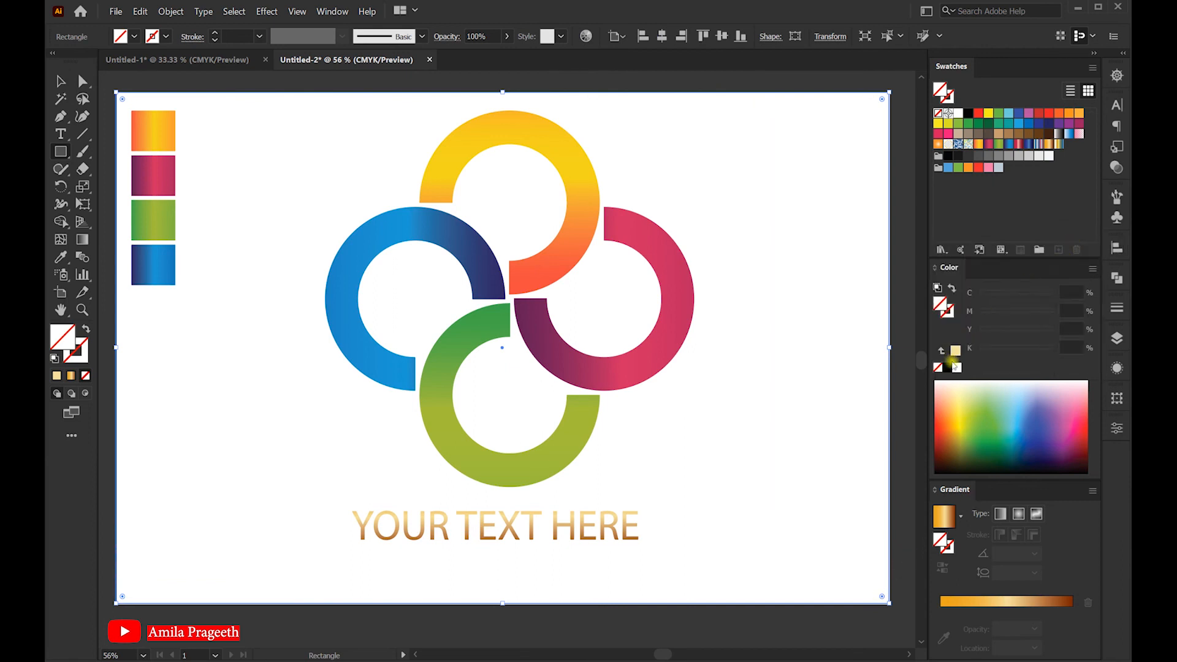
click(949, 367)
click(60, 81)
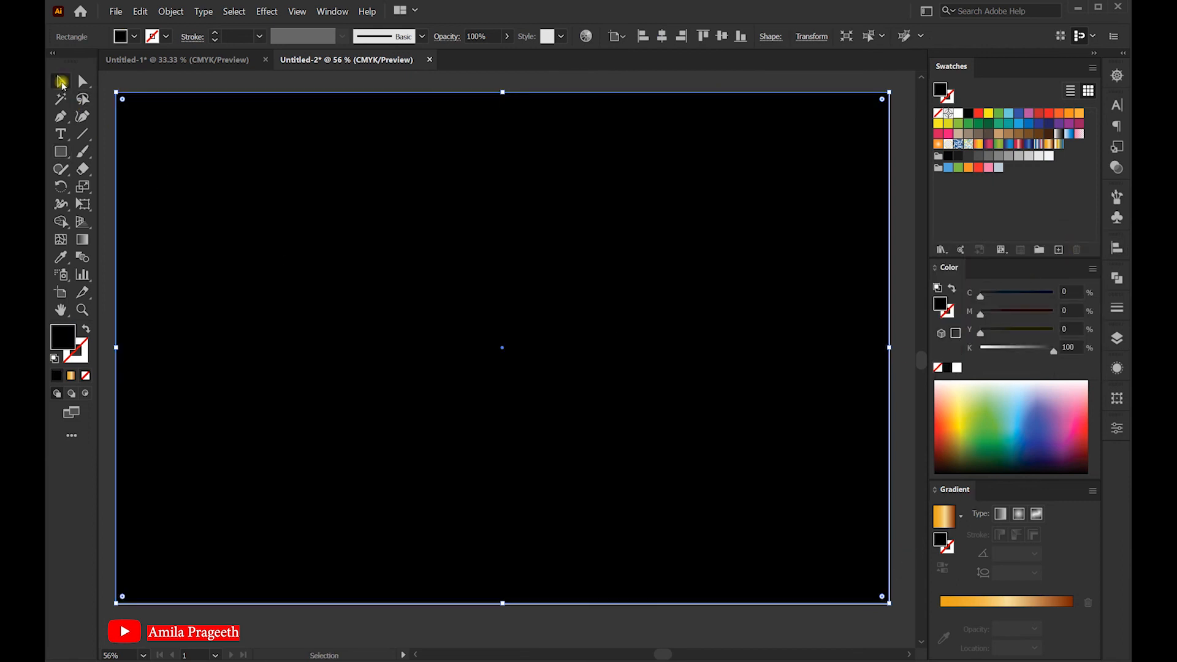
right_click(395, 235)
mouse_move(450, 409)
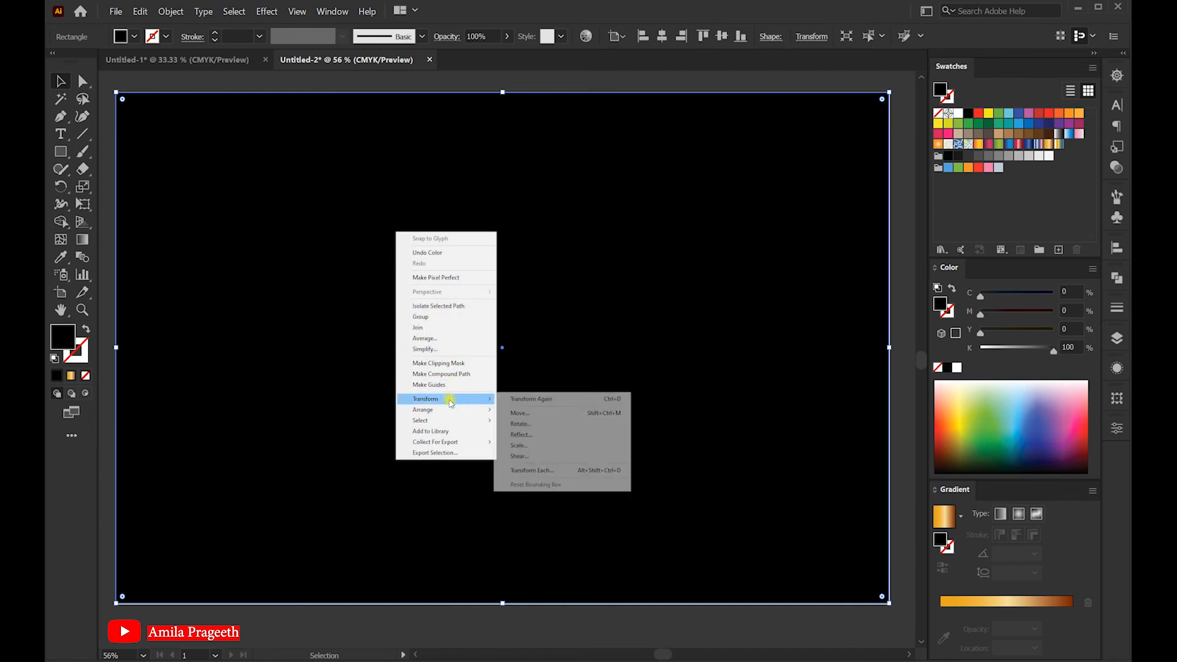
click(532, 442)
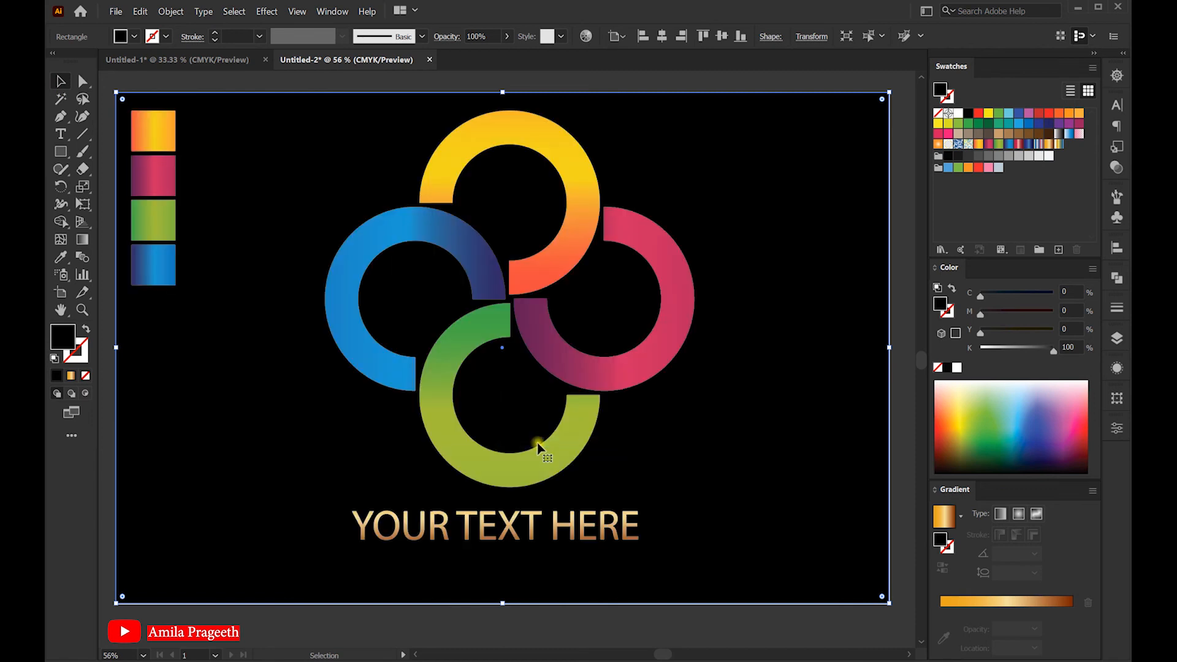